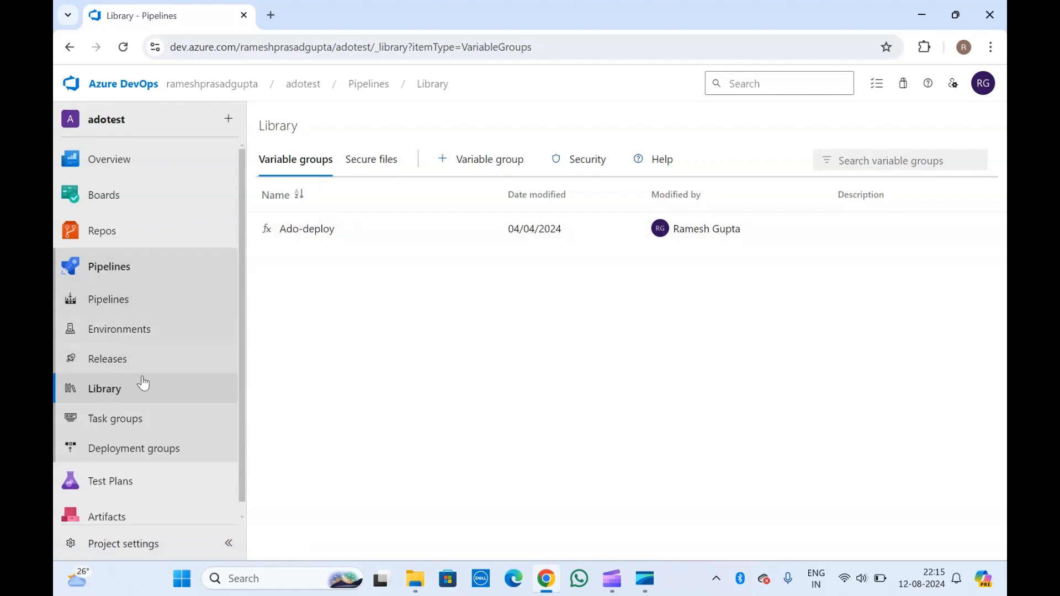
pyautogui.click(115, 388)
pyautogui.click(371, 165)
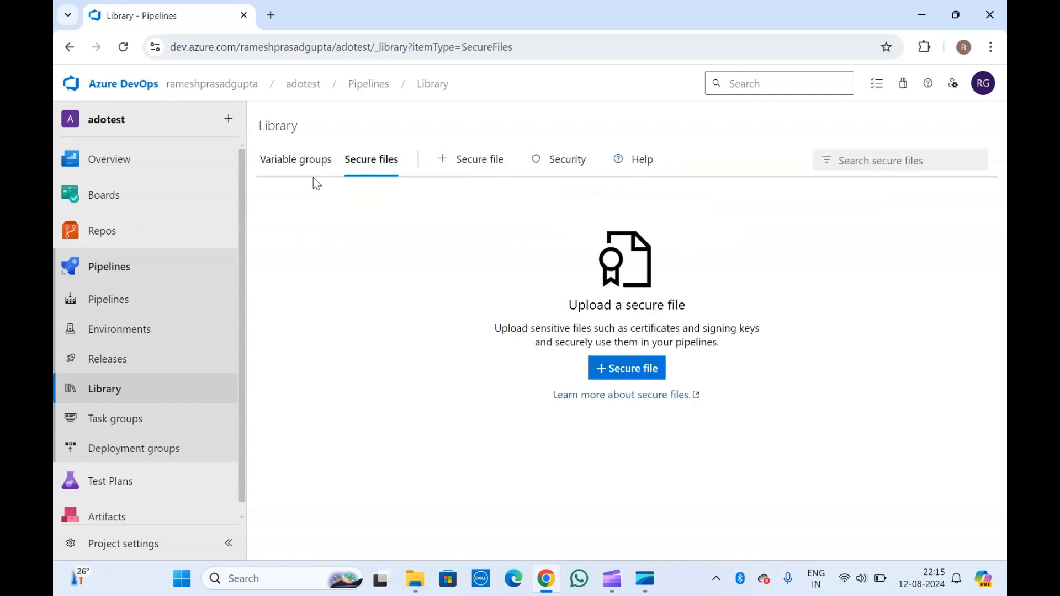
pyautogui.click(298, 160)
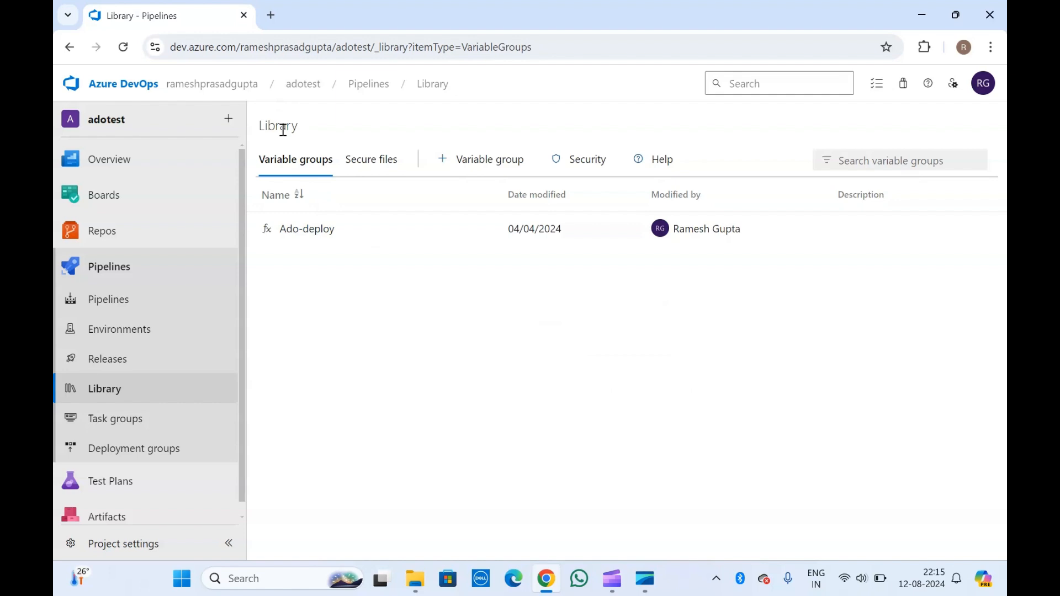
# Step: Open the Ado-deploy variable group and toggle the pass variable's secret lock off and back on
pyautogui.click(312, 229)
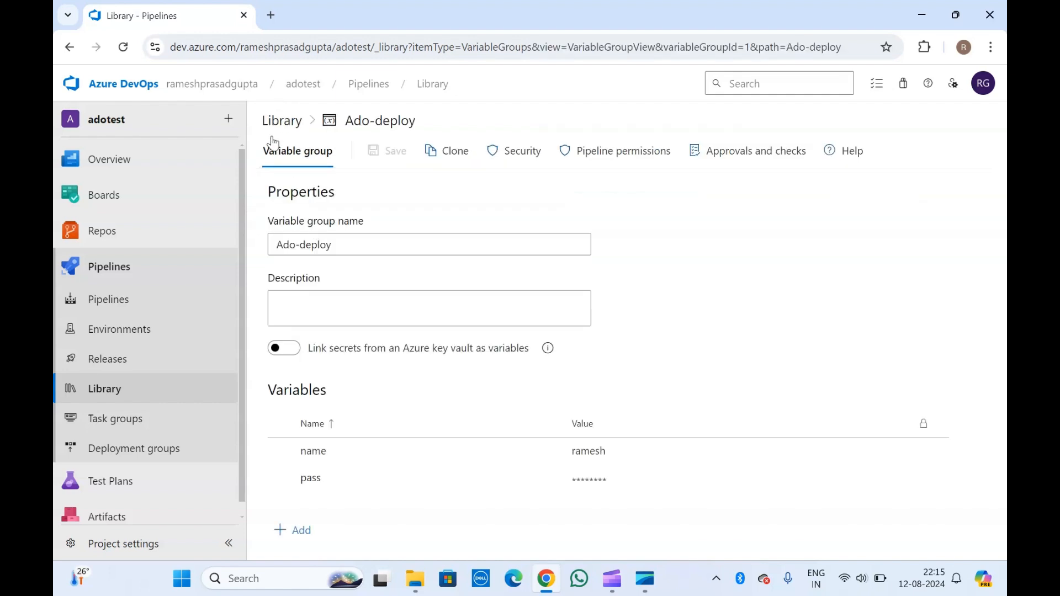
pyautogui.click(69, 47)
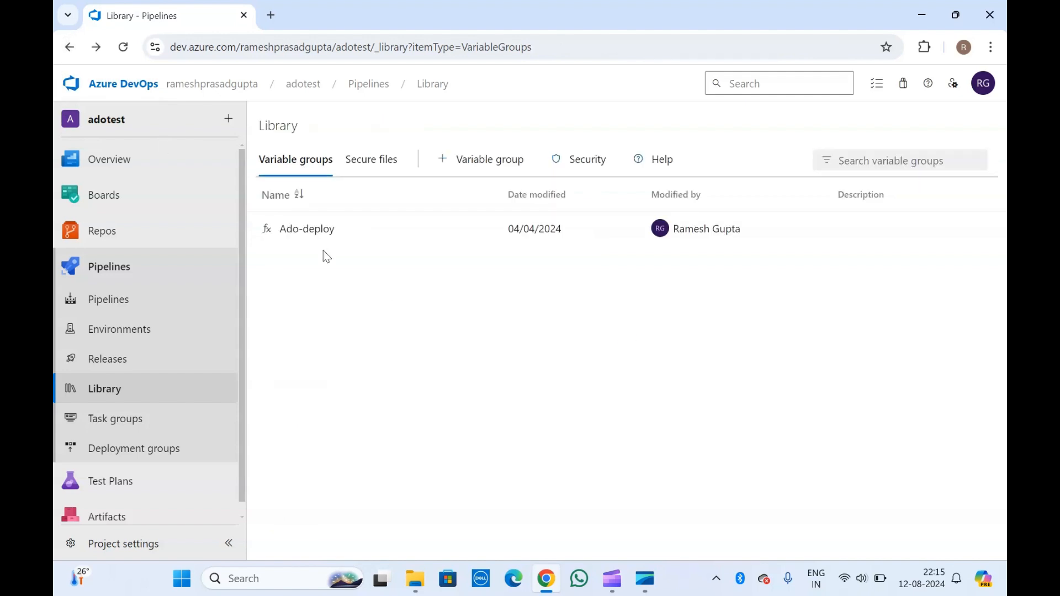
pyautogui.click(315, 230)
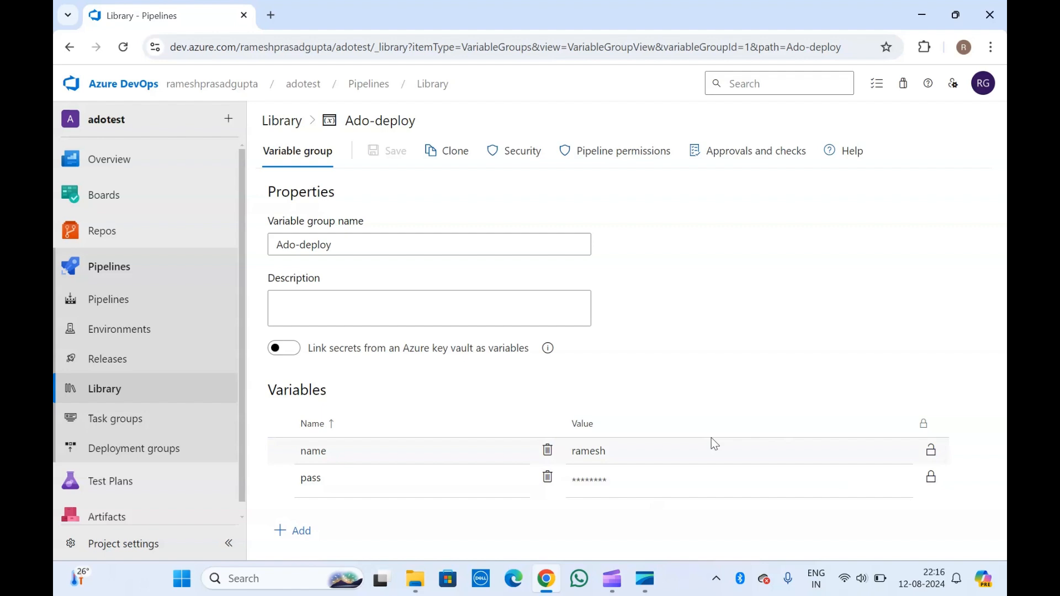
pyautogui.click(931, 480)
pyautogui.click(931, 479)
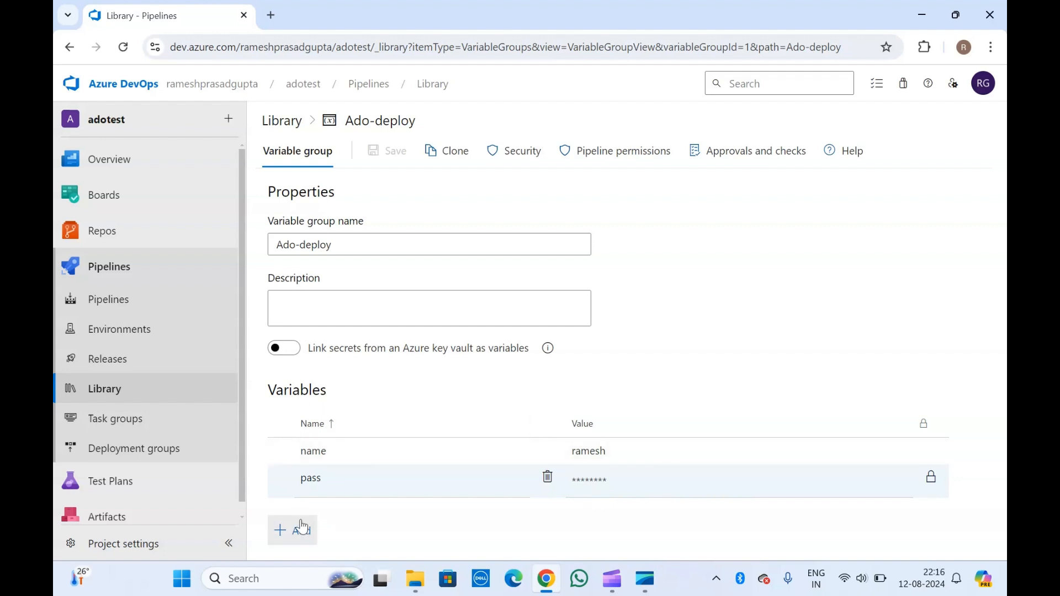
# Step: Add a variable named test with value test to Ado-deploy and mark it secret
pyautogui.click(301, 532)
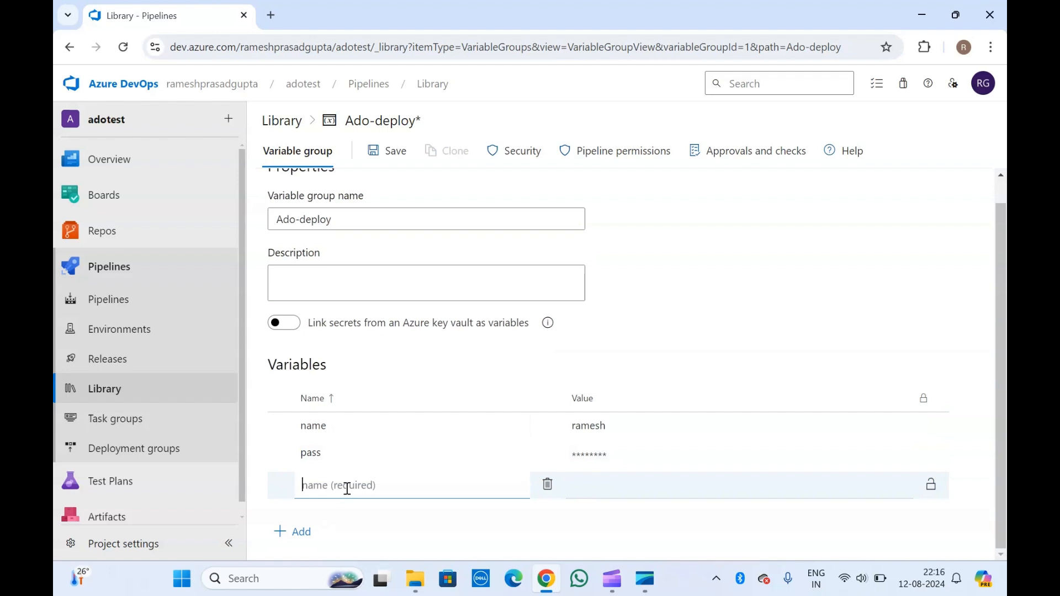
pyautogui.write('test')
pyautogui.click(599, 483)
pyautogui.write('test')
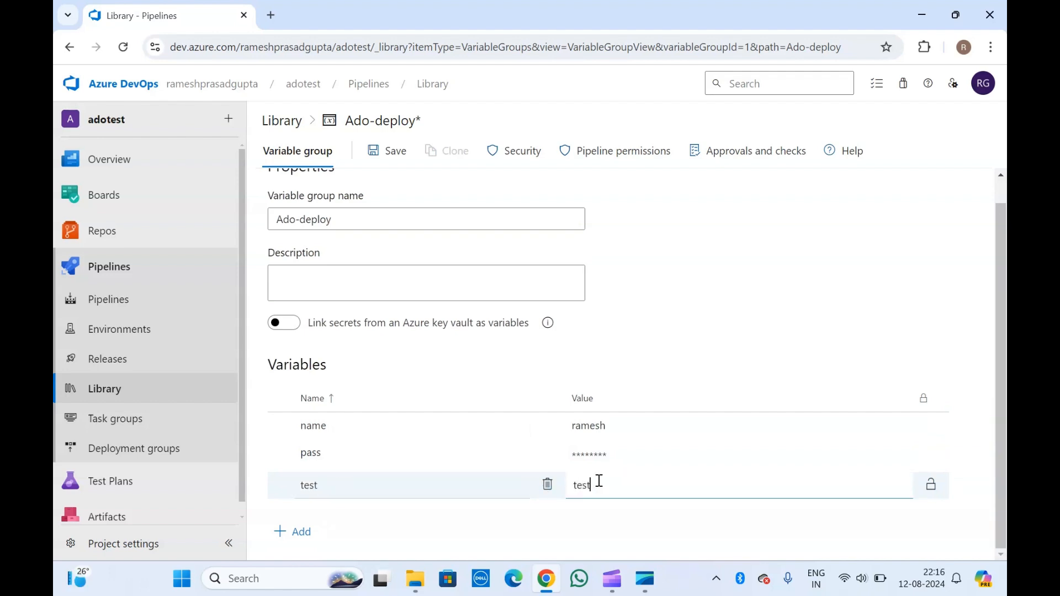
pyautogui.click(618, 521)
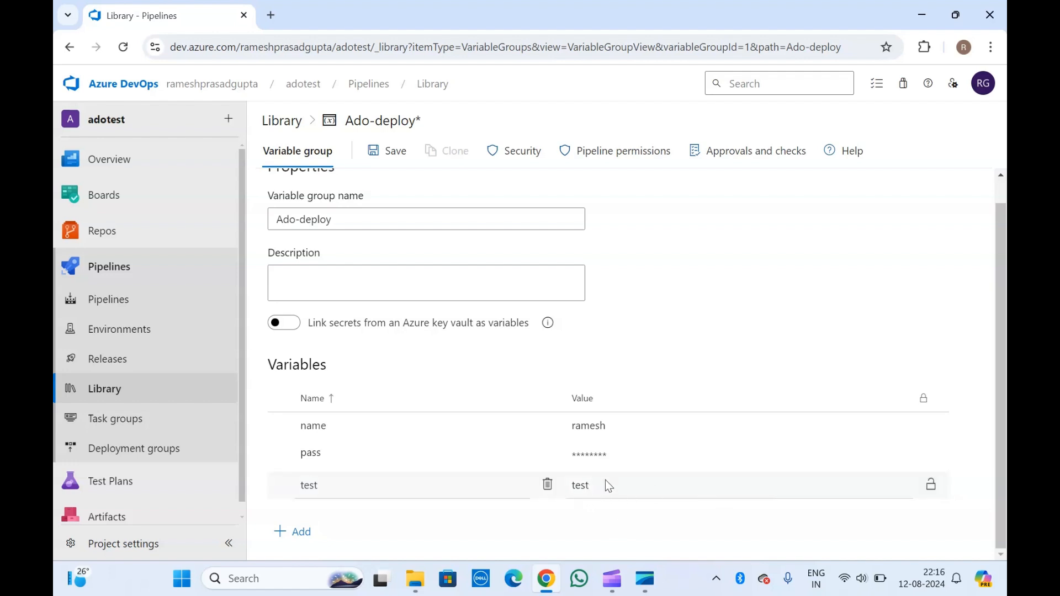
pyautogui.click(933, 487)
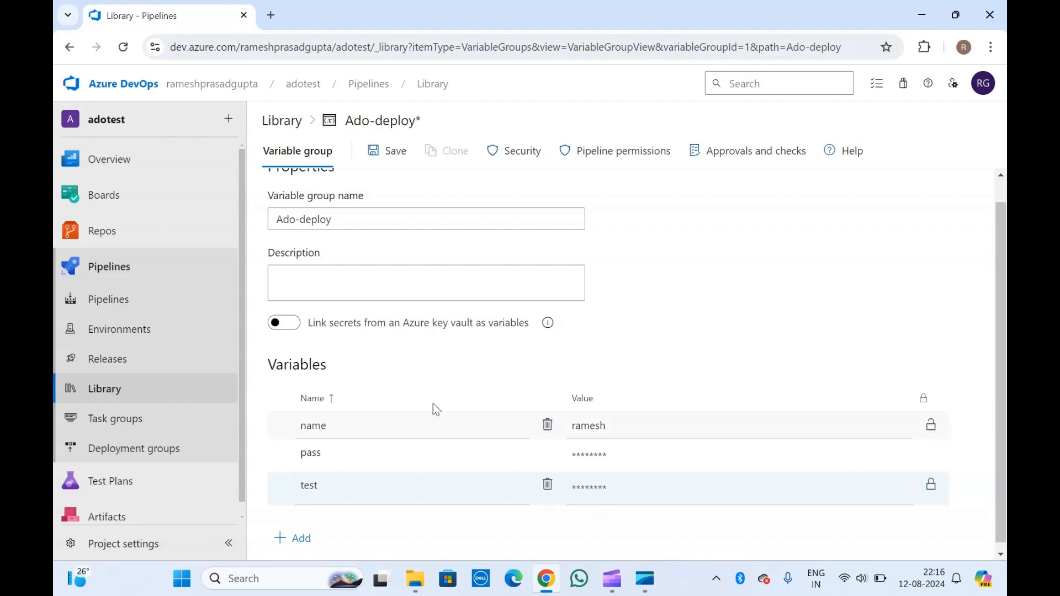
pyautogui.scroll(1, 336, 345)
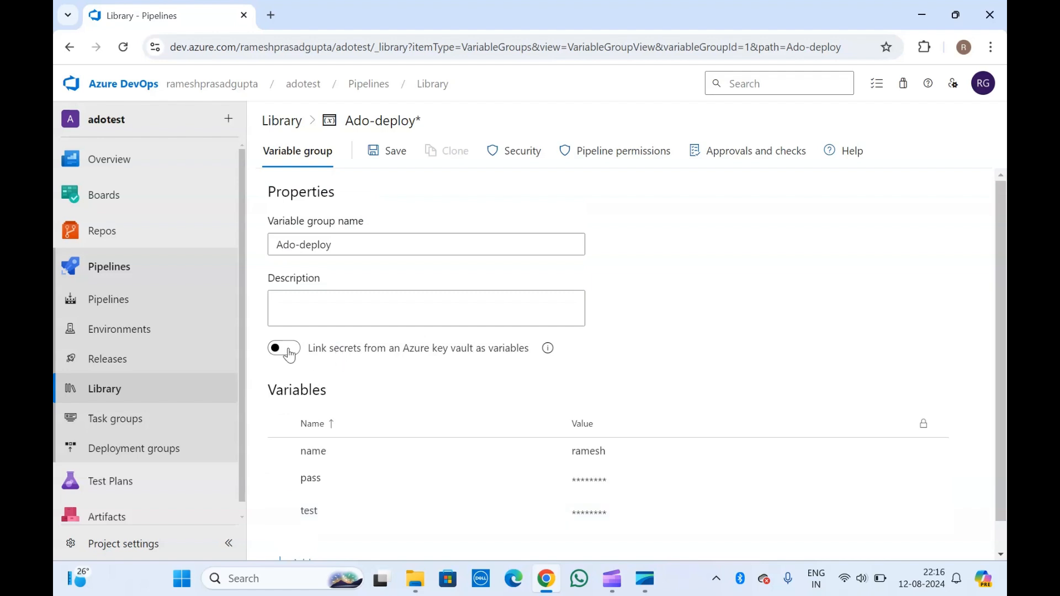
# Step: Turn on linking Ado-deploy's secrets from an Azure key vault and confirm it
pyautogui.click(282, 346)
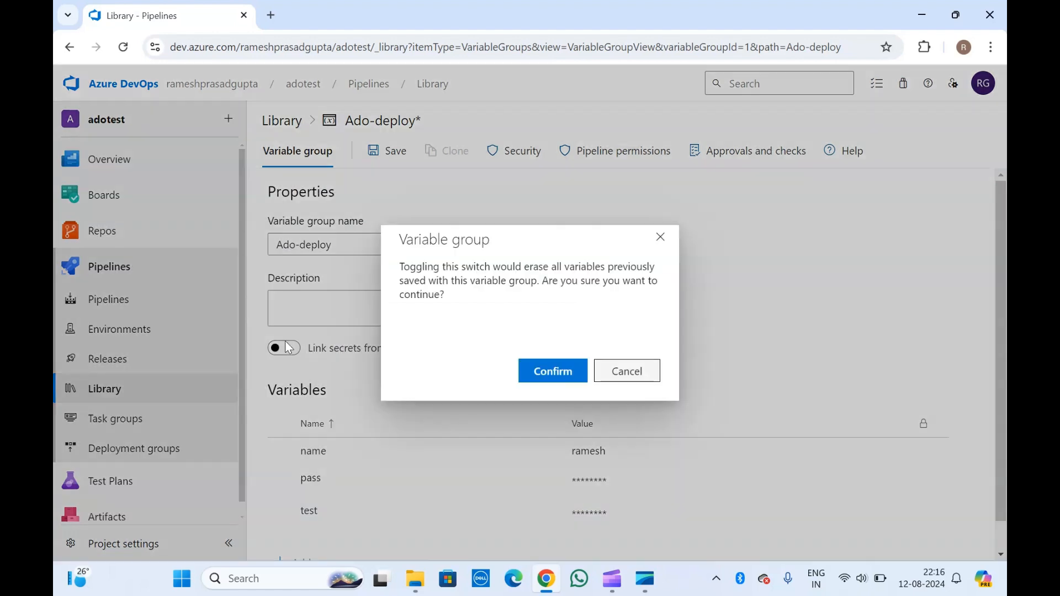
pyautogui.click(549, 371)
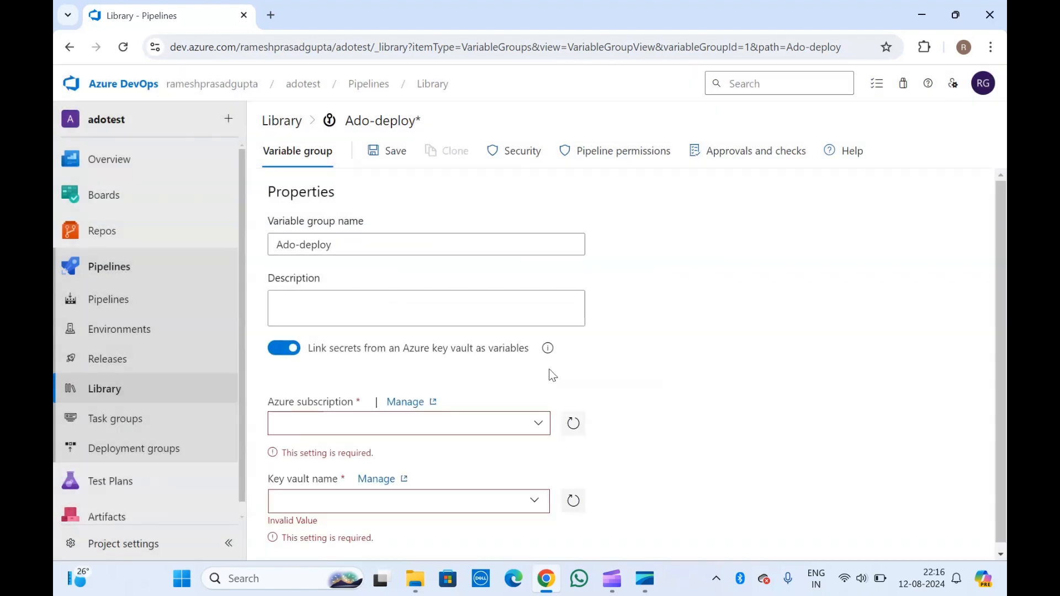
pyautogui.scroll(-1, 356, 372)
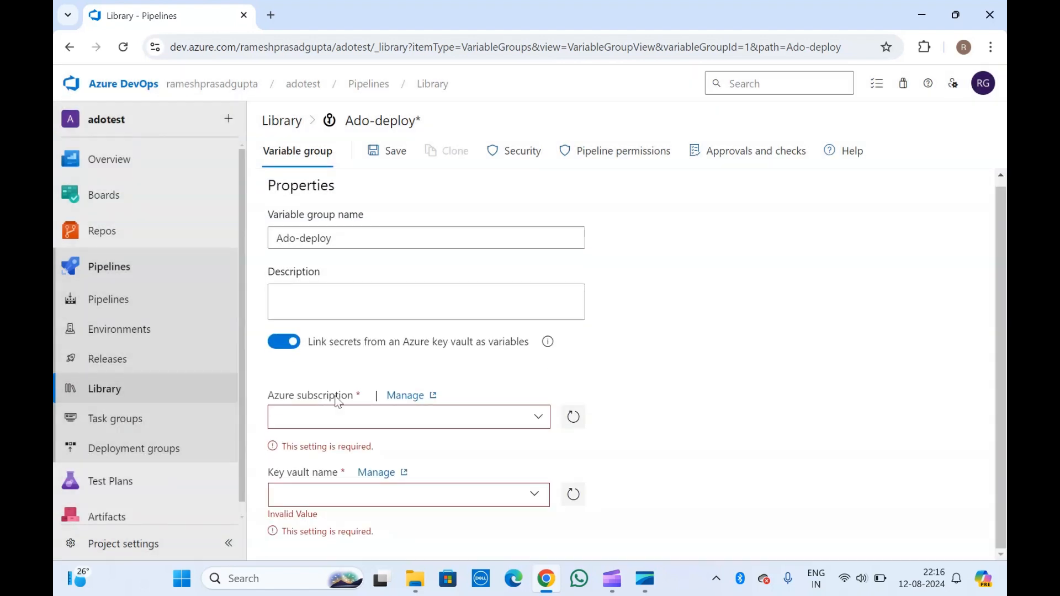
# Step: Choose the dev test subscription and check the key vault list, which turns out empty
pyautogui.click(539, 419)
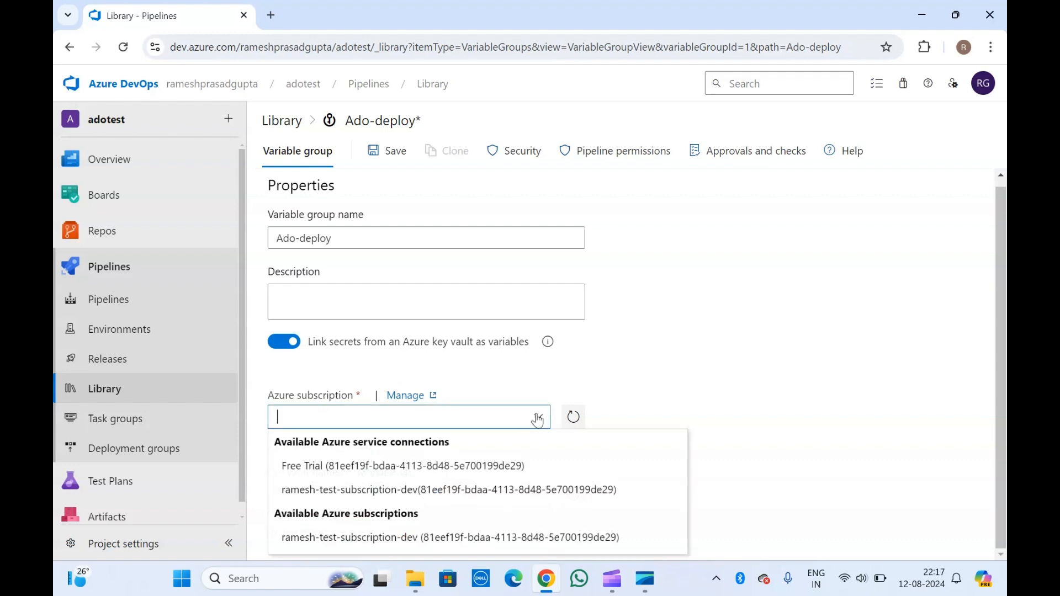
pyautogui.click(333, 537)
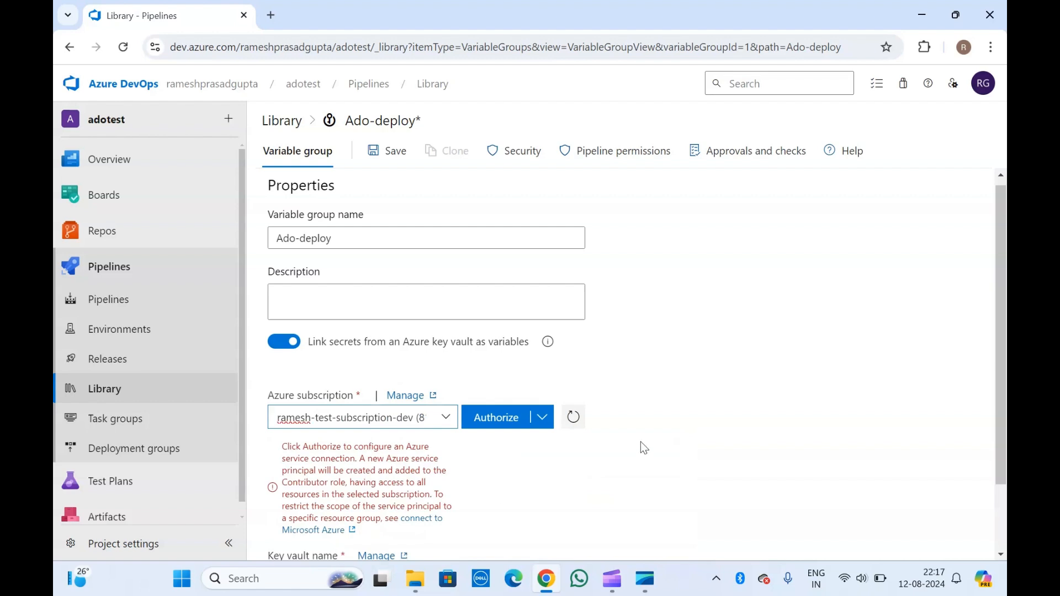
pyautogui.scroll(-2, 640, 441)
pyautogui.click(449, 340)
pyautogui.click(448, 339)
pyautogui.click(381, 406)
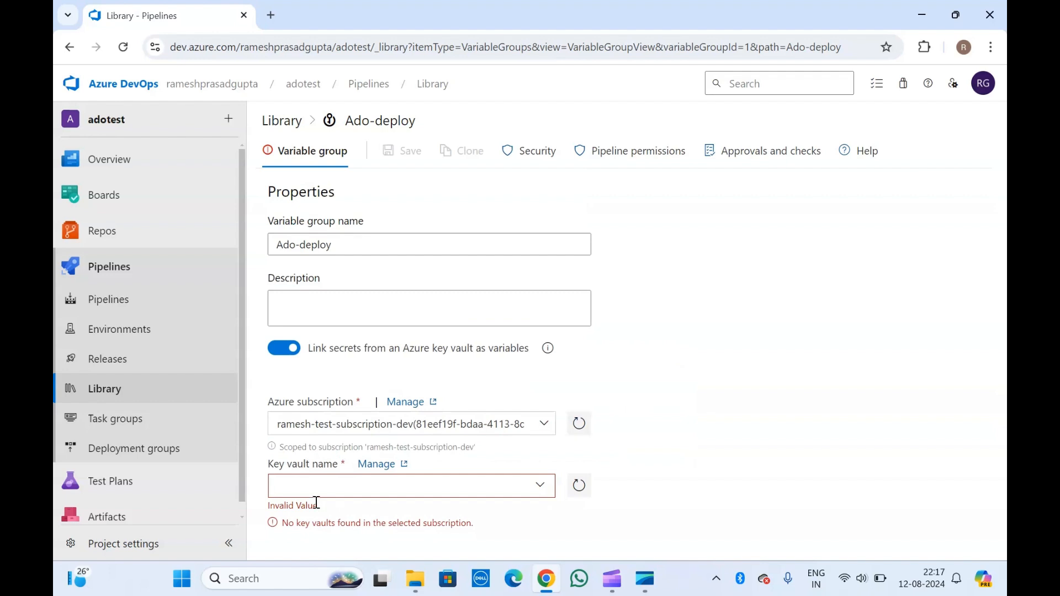
pyautogui.click(540, 487)
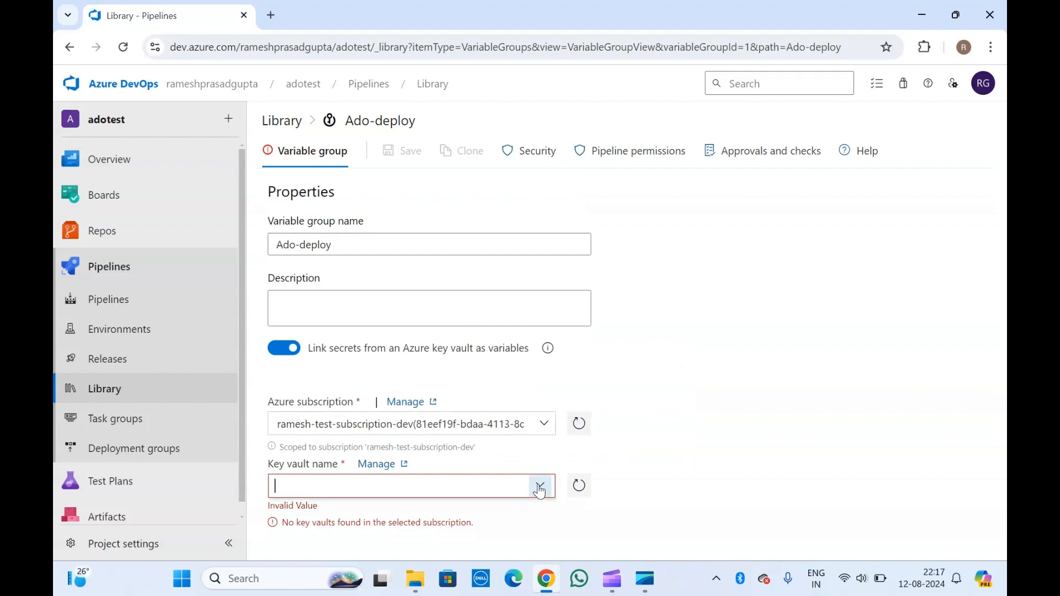
pyautogui.click(650, 481)
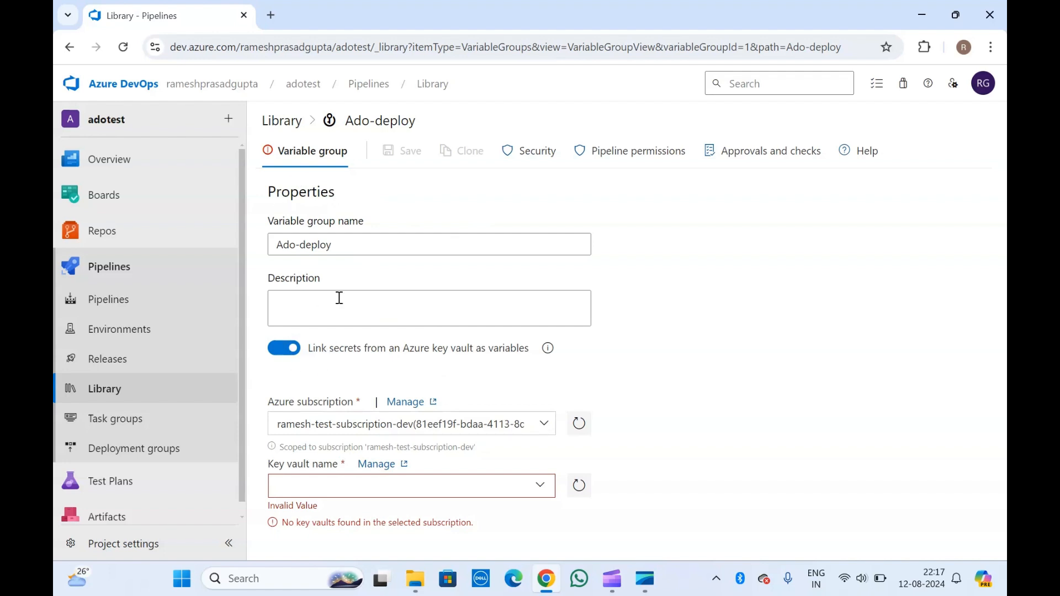
# Step: Reload to discard the unsaved Ado-deploy changes, then view the Library's empty Secure files tab
pyautogui.click(123, 47)
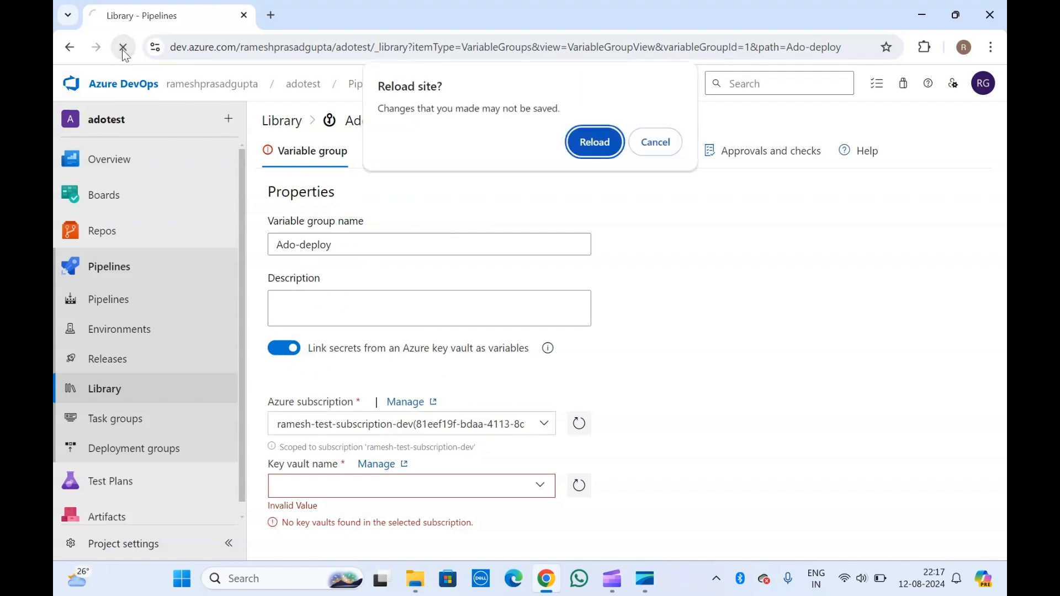
pyautogui.click(590, 152)
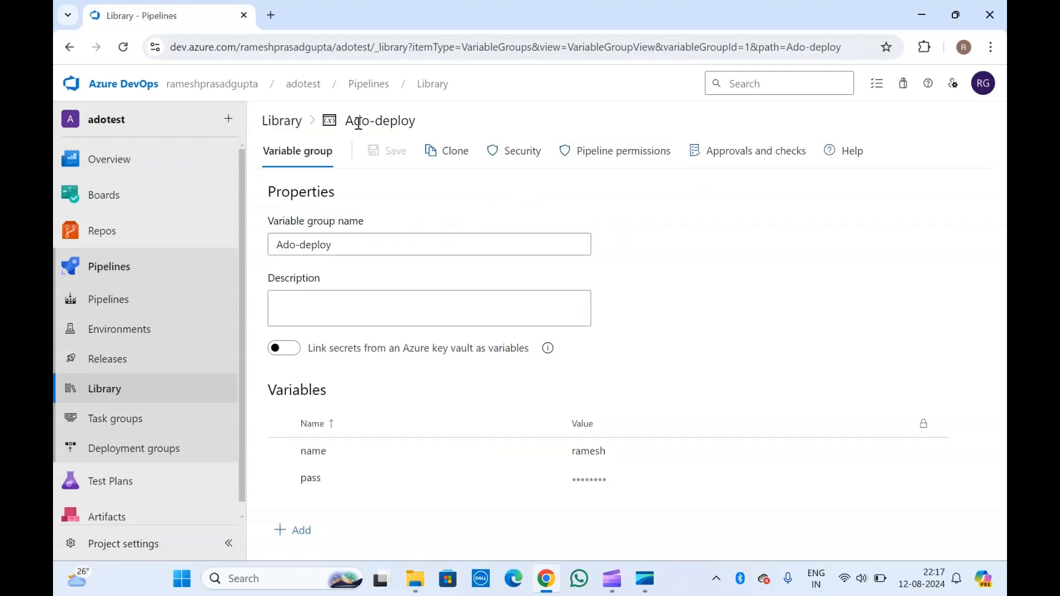
pyautogui.click(285, 122)
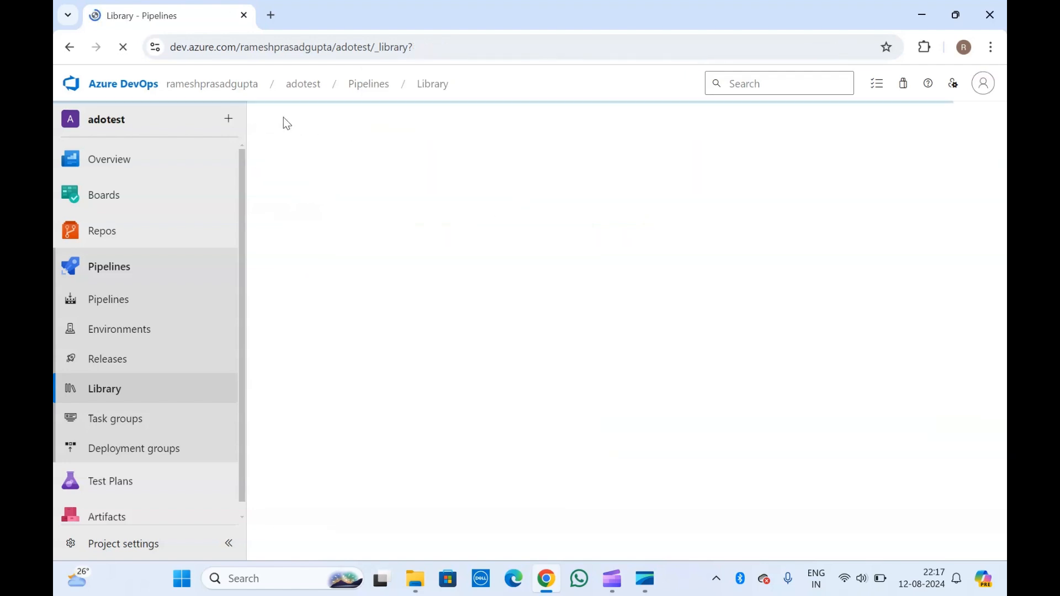
pyautogui.click(375, 163)
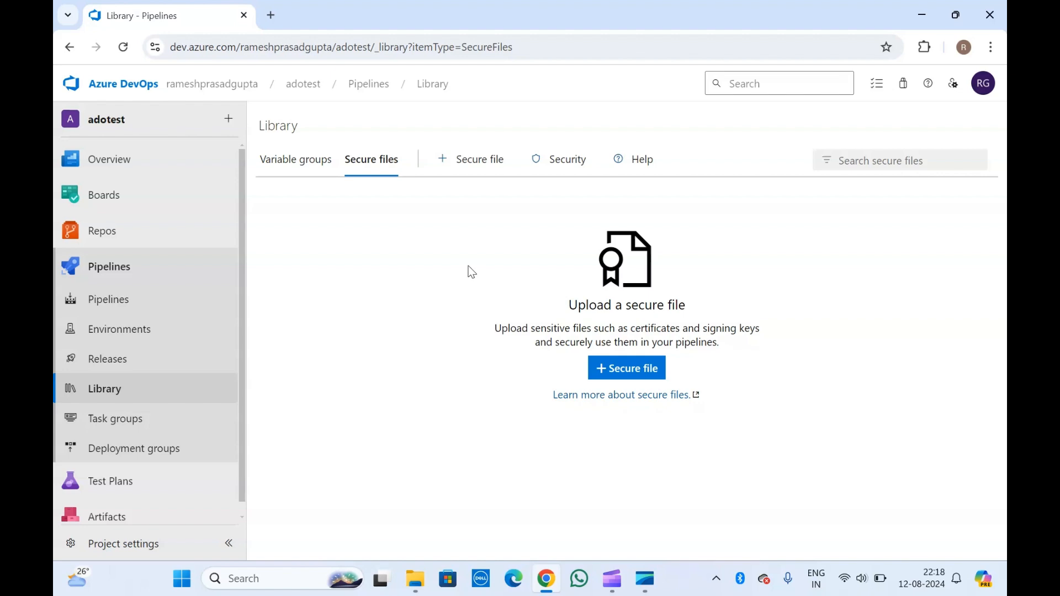
pyautogui.click(624, 367)
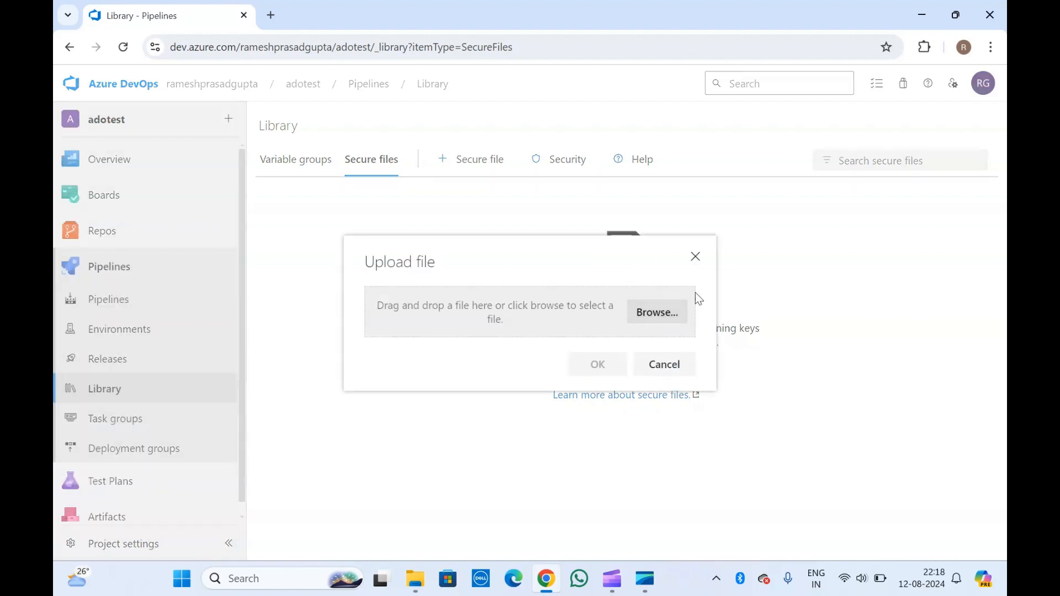
pyautogui.click(693, 257)
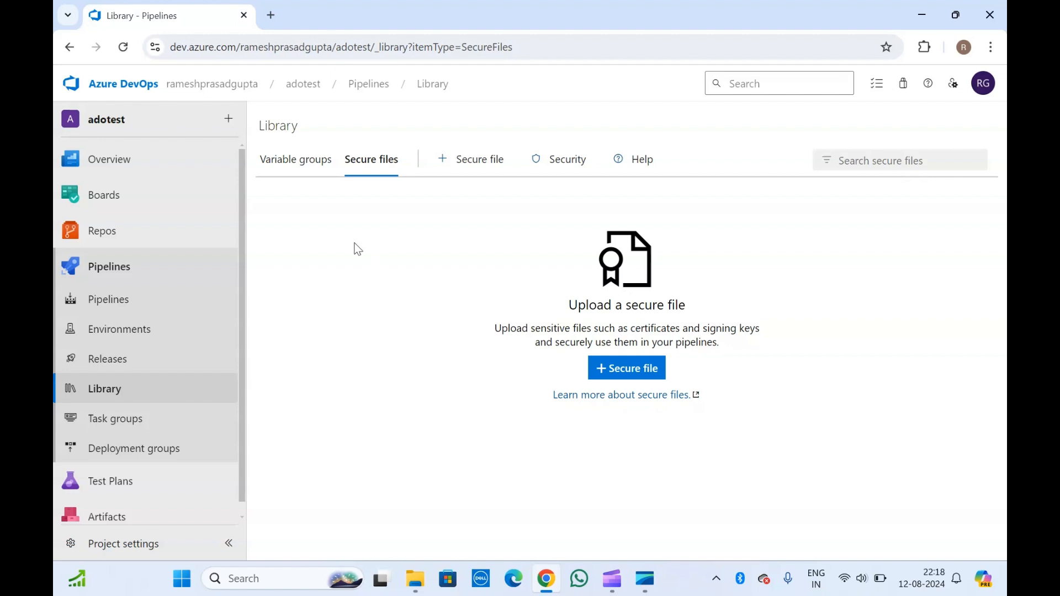
# Step: Inspect the Library security roles, including Build Administrators' role choices, then return to variable groups
pyautogui.click(575, 167)
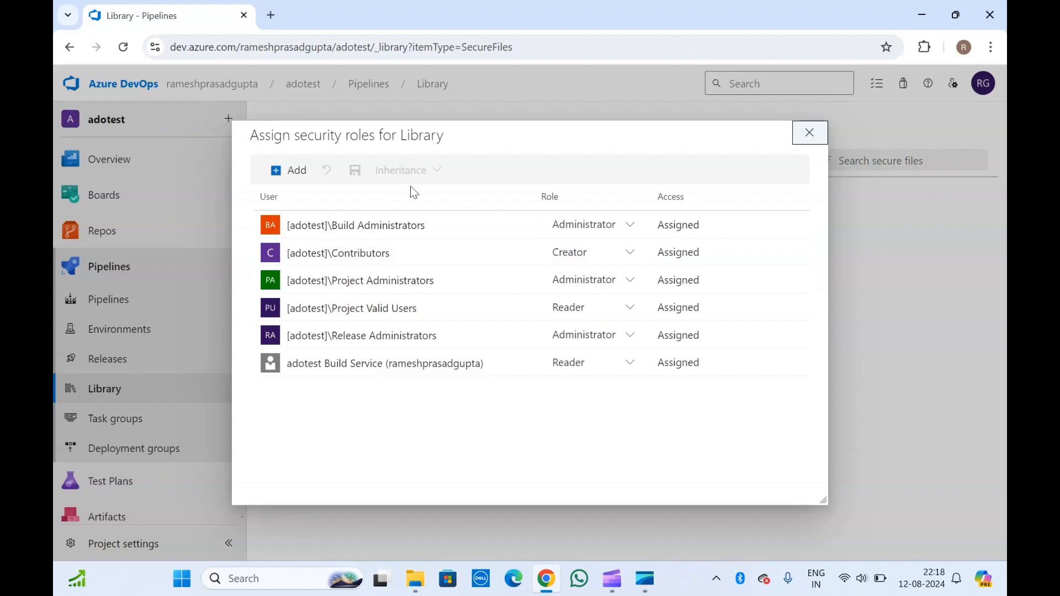
pyautogui.click(809, 136)
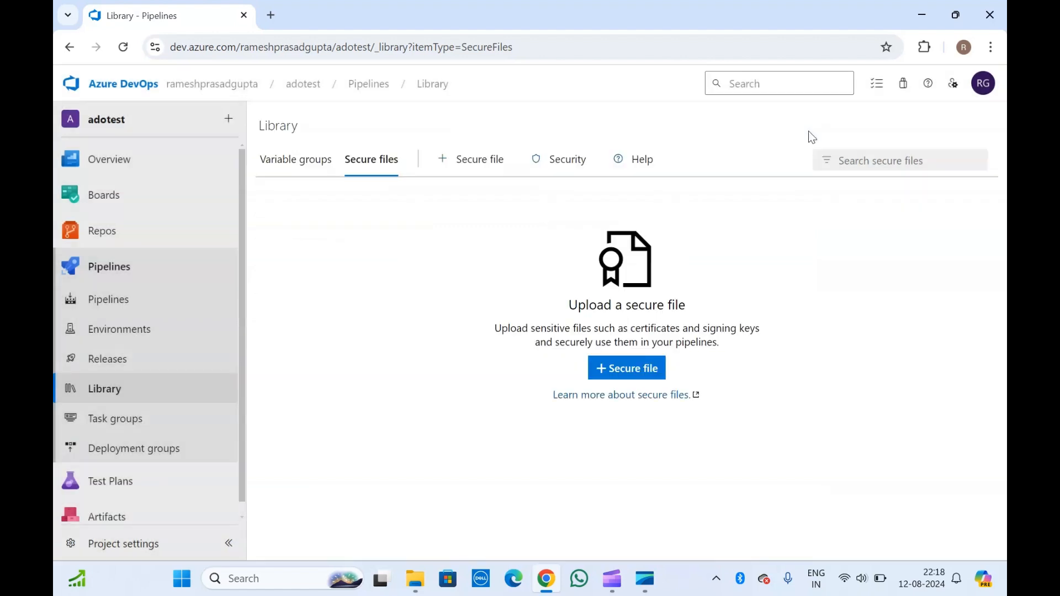
pyautogui.click(568, 158)
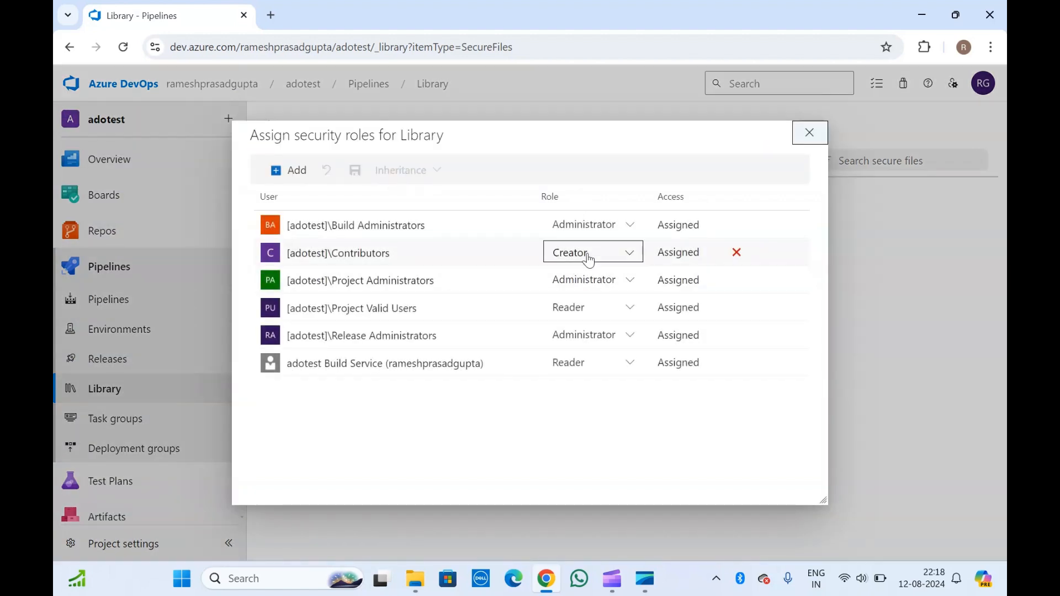
pyautogui.click(619, 226)
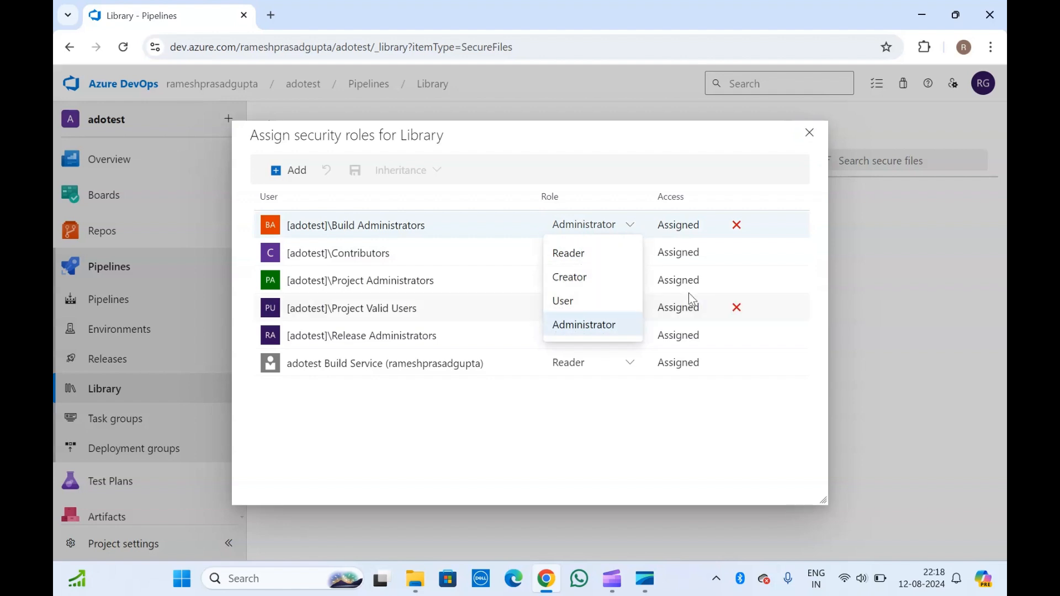
pyautogui.click(810, 135)
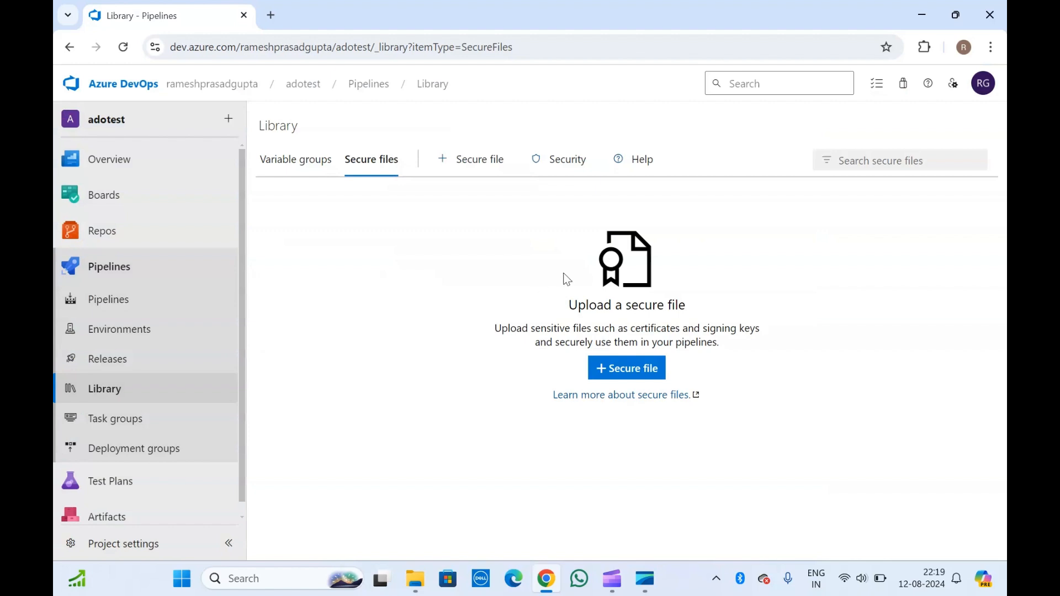
pyautogui.click(301, 164)
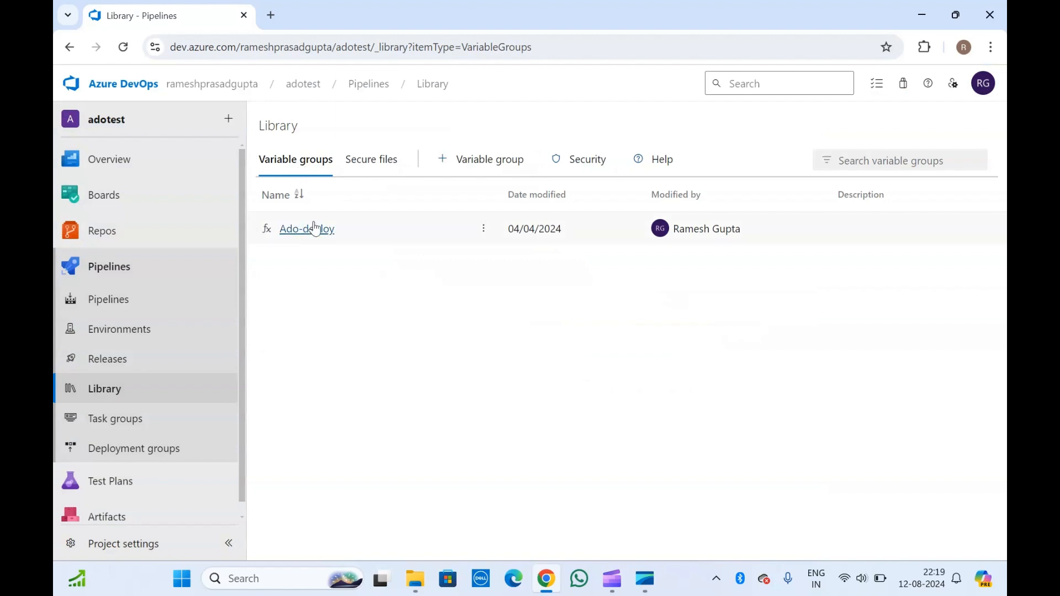
# Step: Browse the deploy-artifact and test-poc releases, then open deploy-artifact for editing
pyautogui.click(366, 160)
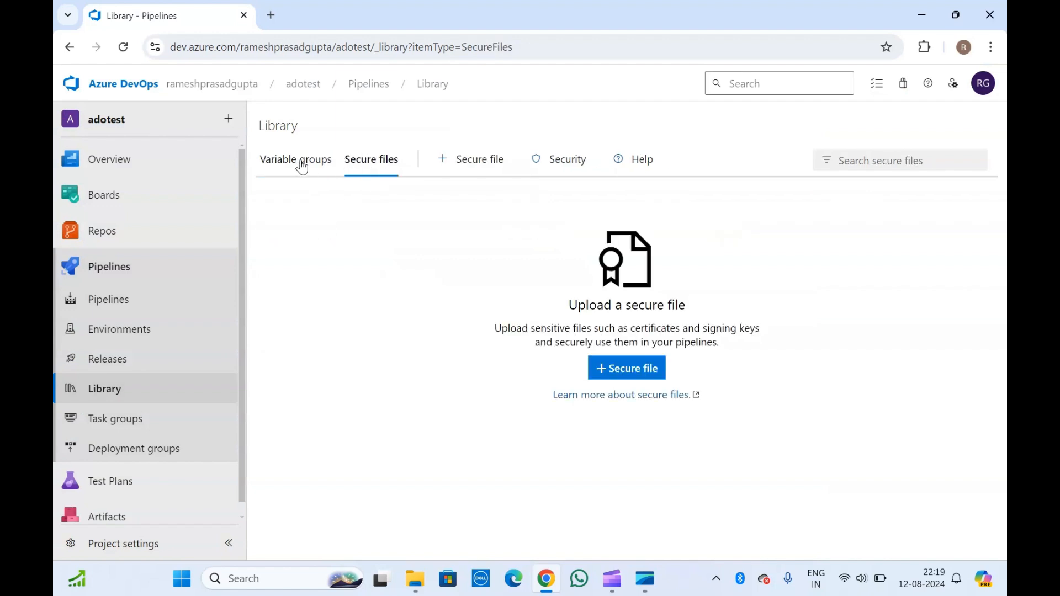
pyautogui.click(285, 164)
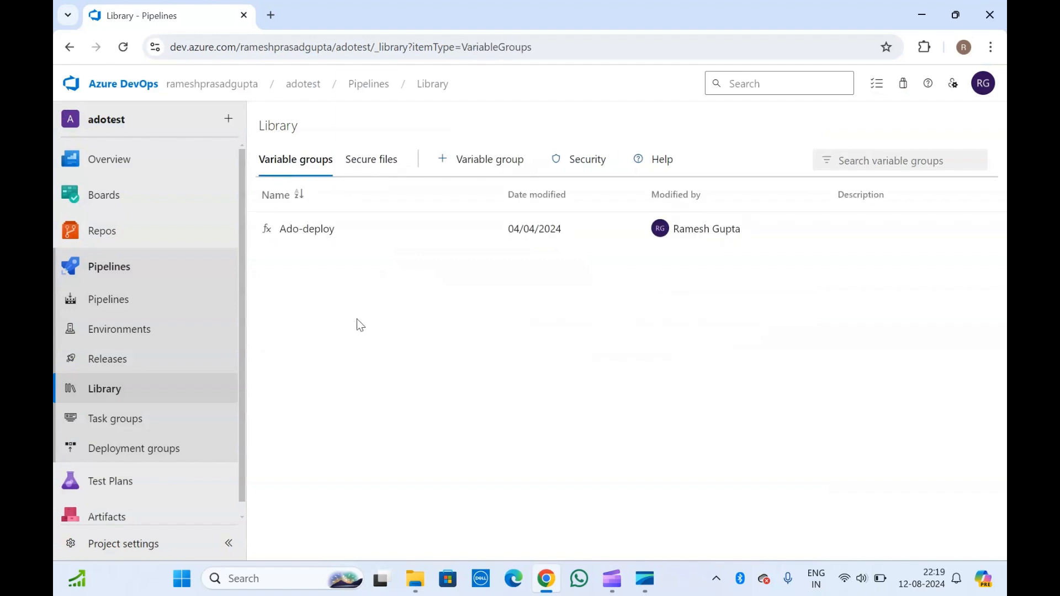
pyautogui.click(116, 368)
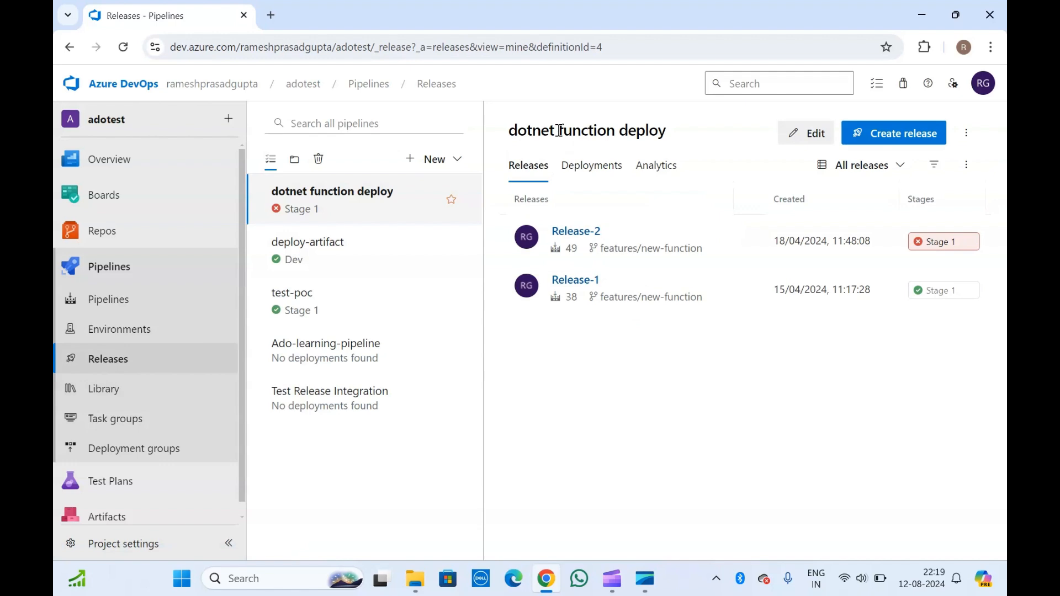
pyautogui.click(329, 259)
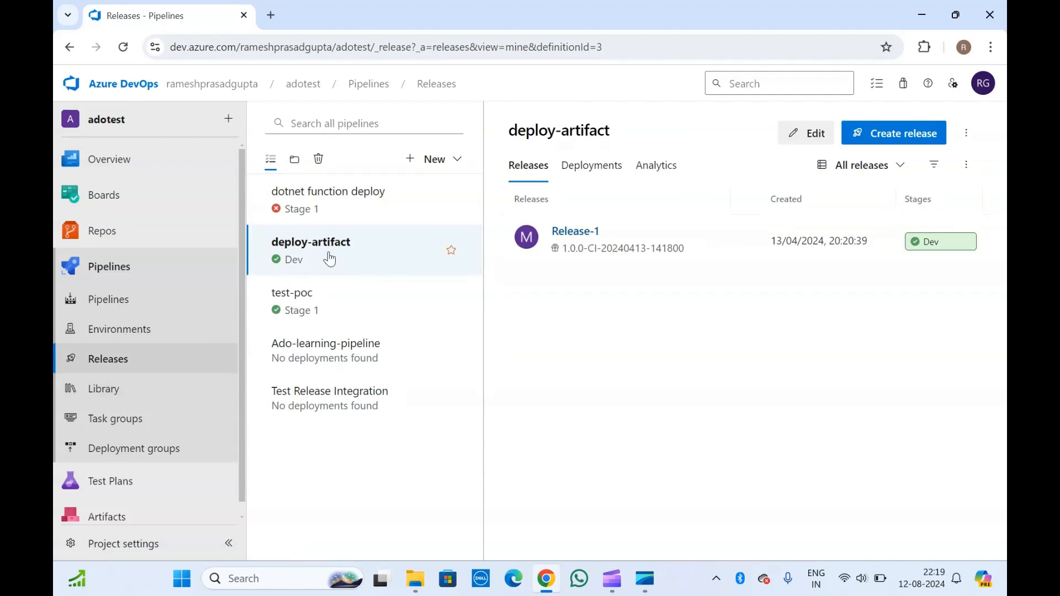
pyautogui.click(322, 313)
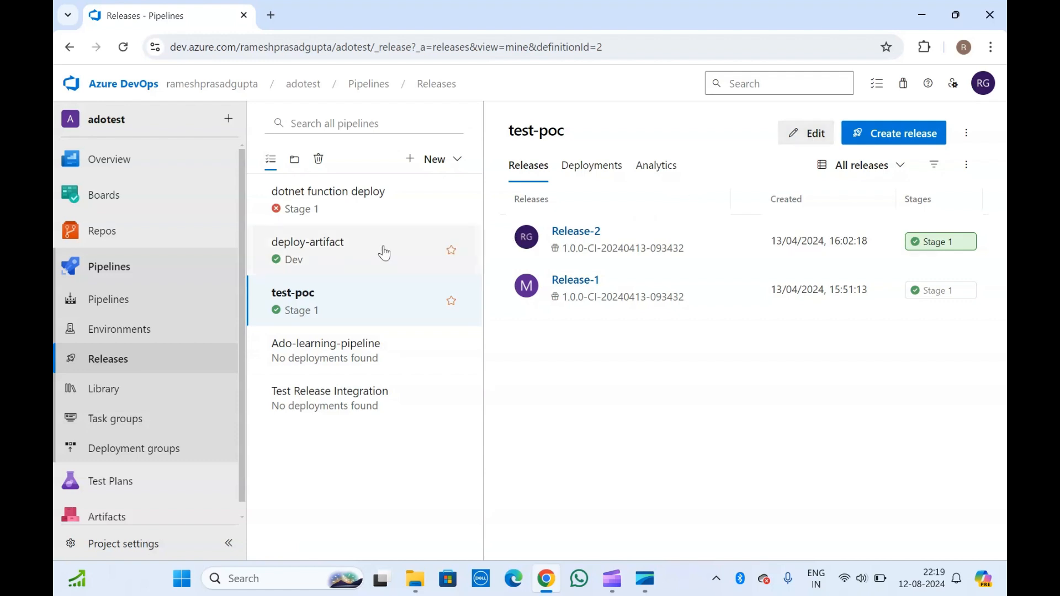
pyautogui.click(367, 236)
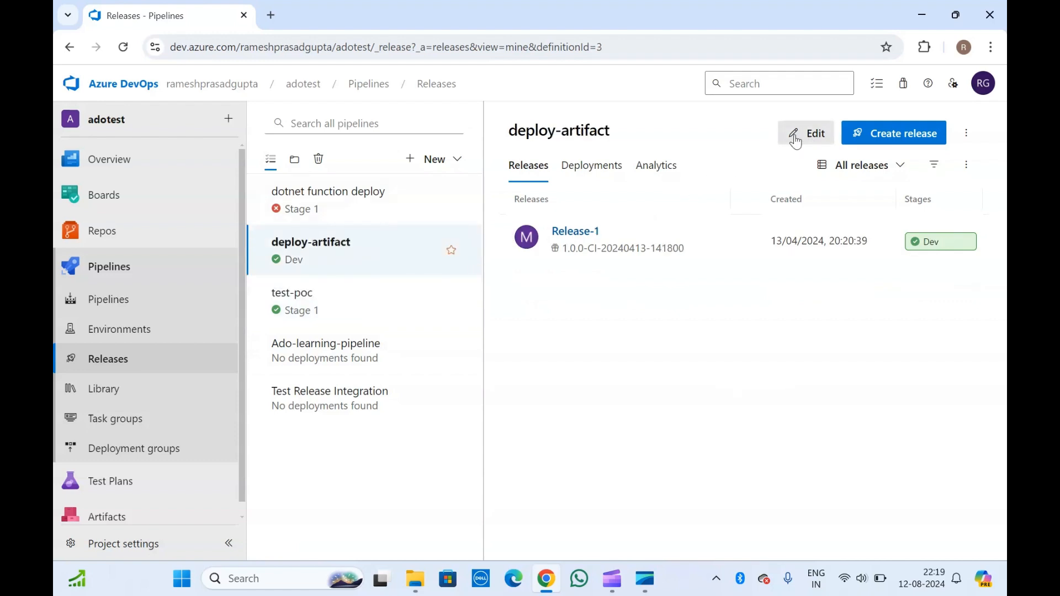
pyautogui.click(796, 138)
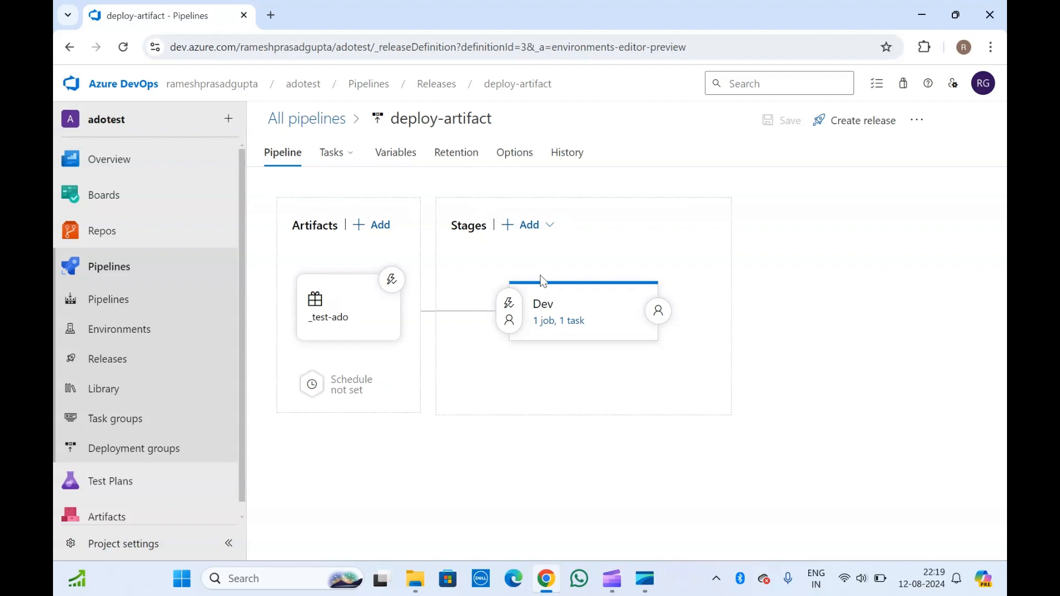
# Step: Clone the Dev stage and rename the copy to Prod
pyautogui.moveTo(596, 312)
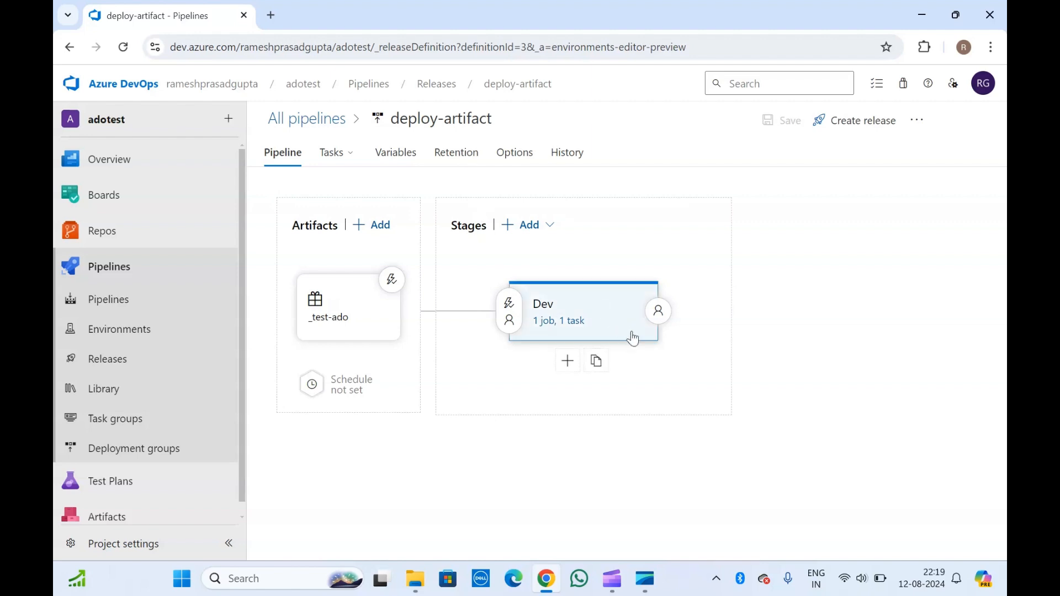
pyautogui.click(603, 364)
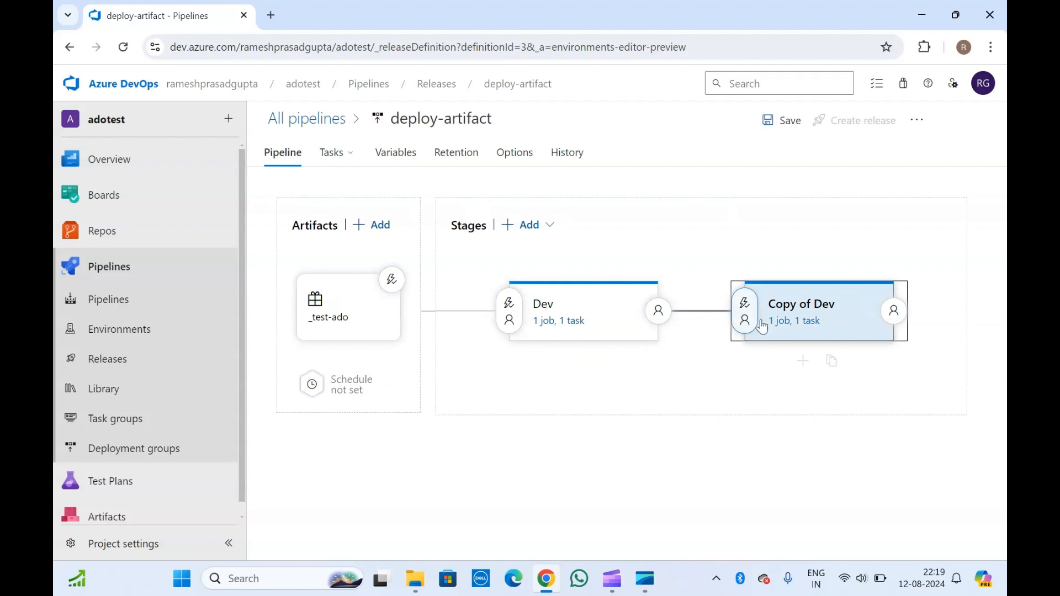
pyautogui.click(799, 321)
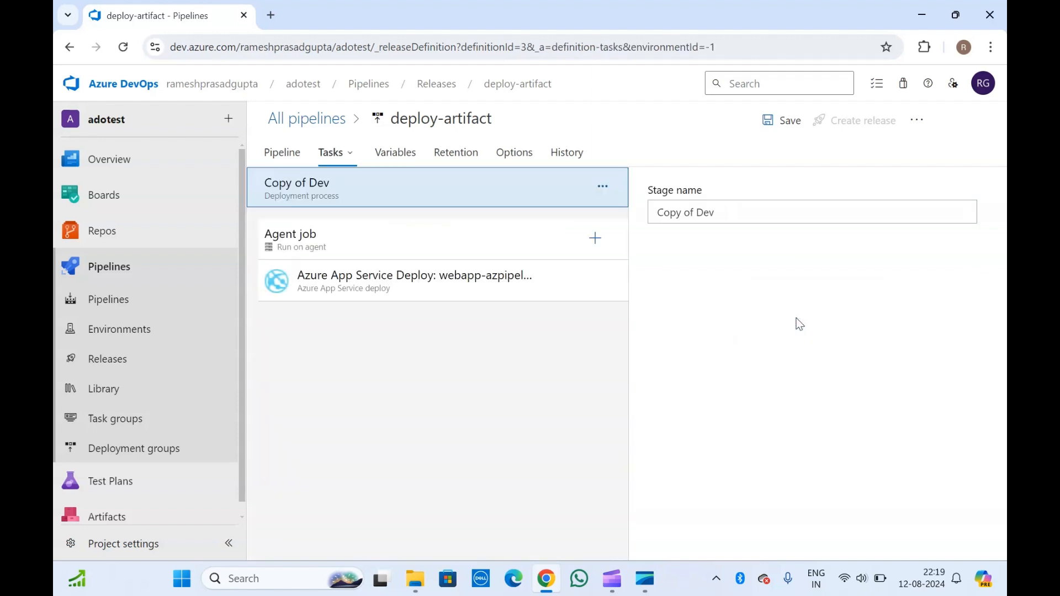
pyautogui.click(340, 243)
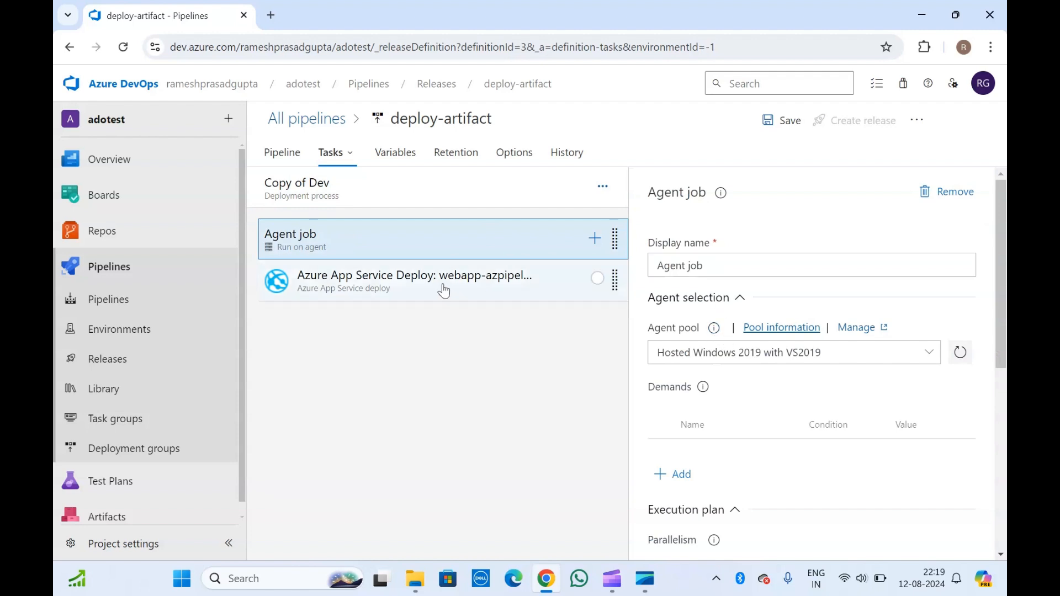
pyautogui.click(378, 193)
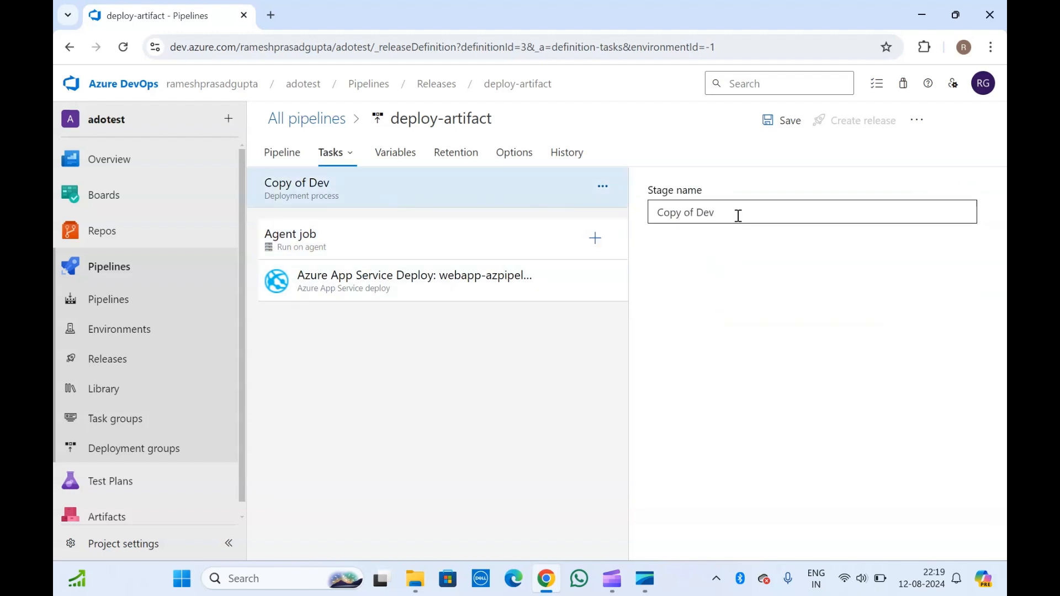
pyautogui.moveTo(738, 216); pyautogui.dragTo(648, 214)
pyautogui.write('Prod')
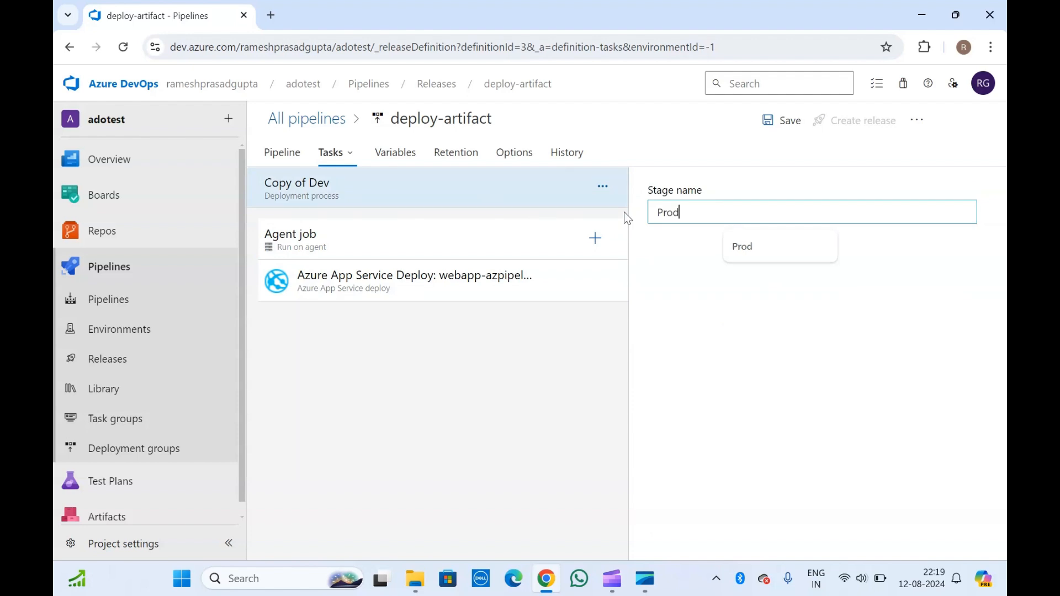
# Step: Return to the stages, check Dev's tasks, and bring up the pipeline variables
pyautogui.click(282, 156)
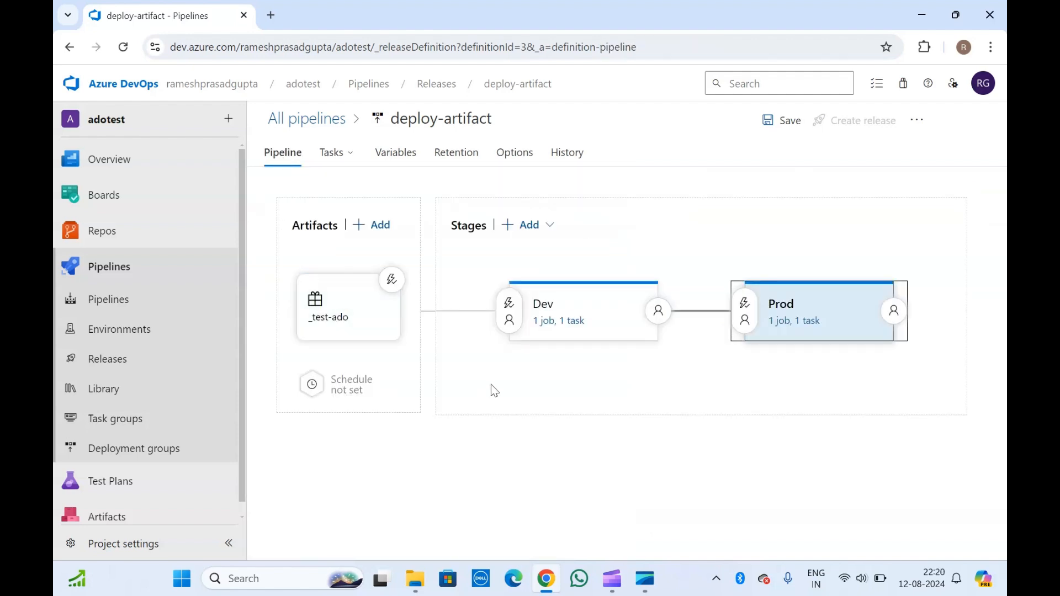
pyautogui.click(560, 319)
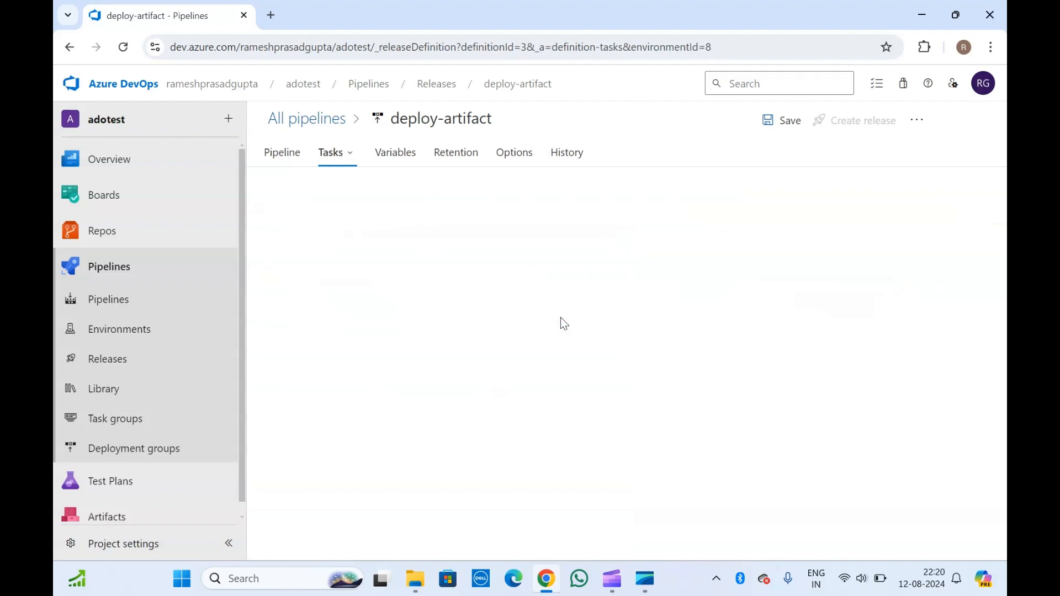
pyautogui.click(397, 159)
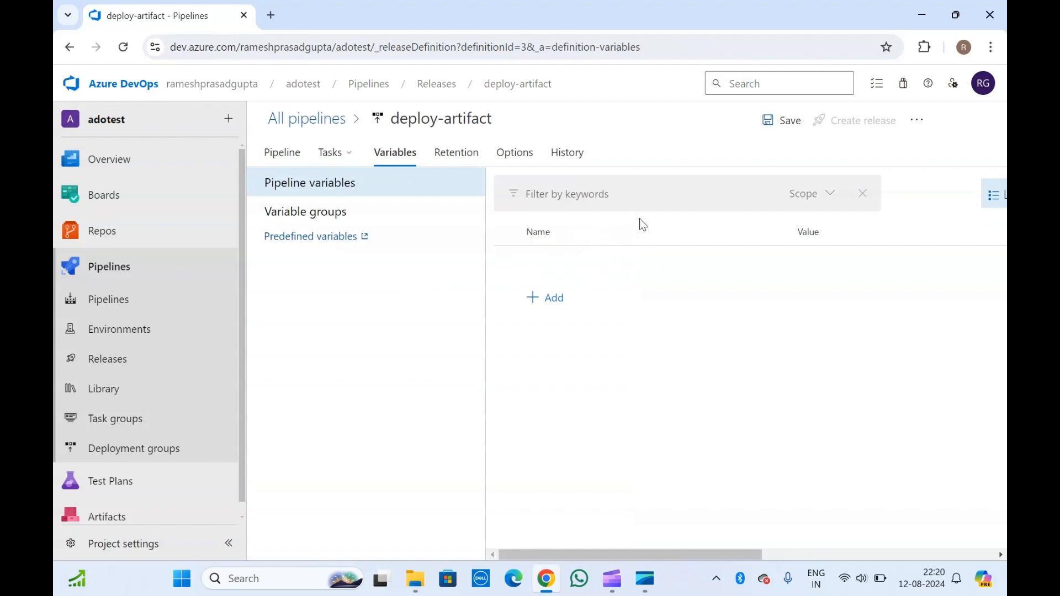
# Step: Begin linking the Ado-deploy variable group with its scope set to Stages
pyautogui.click(308, 220)
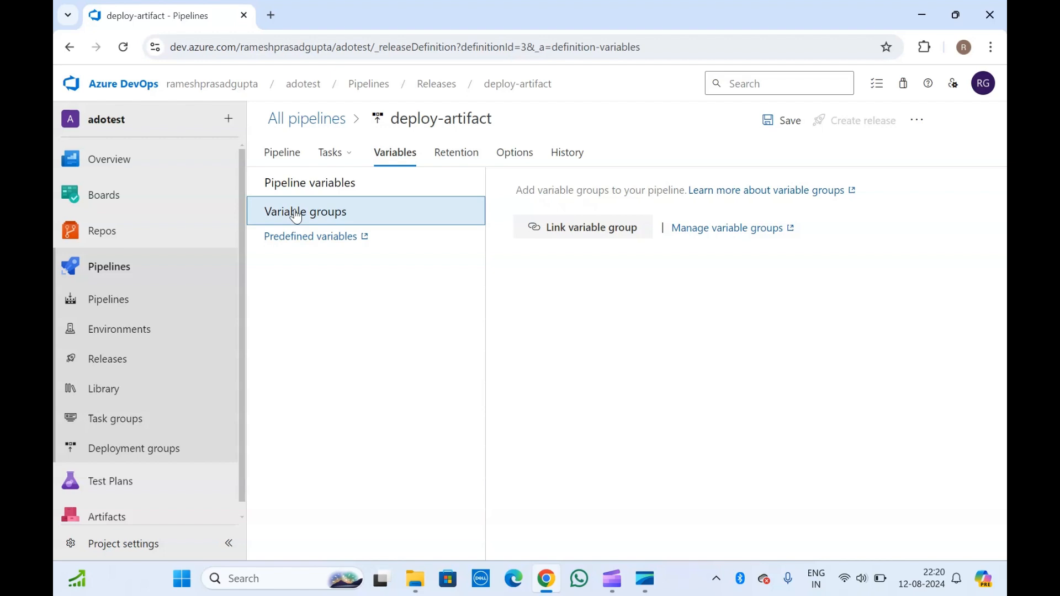
pyautogui.click(579, 235)
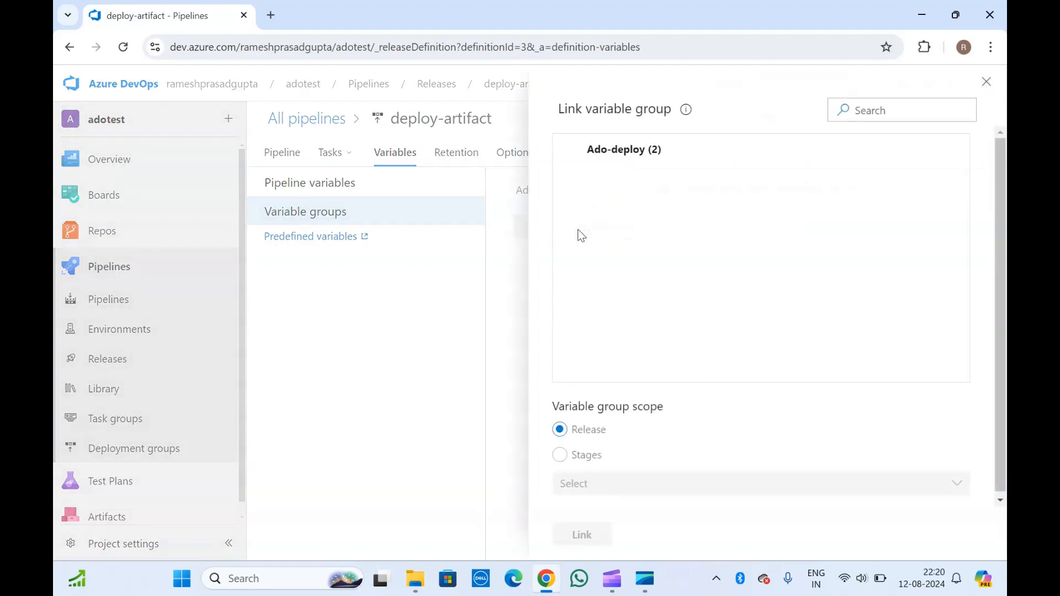
pyautogui.click(625, 149)
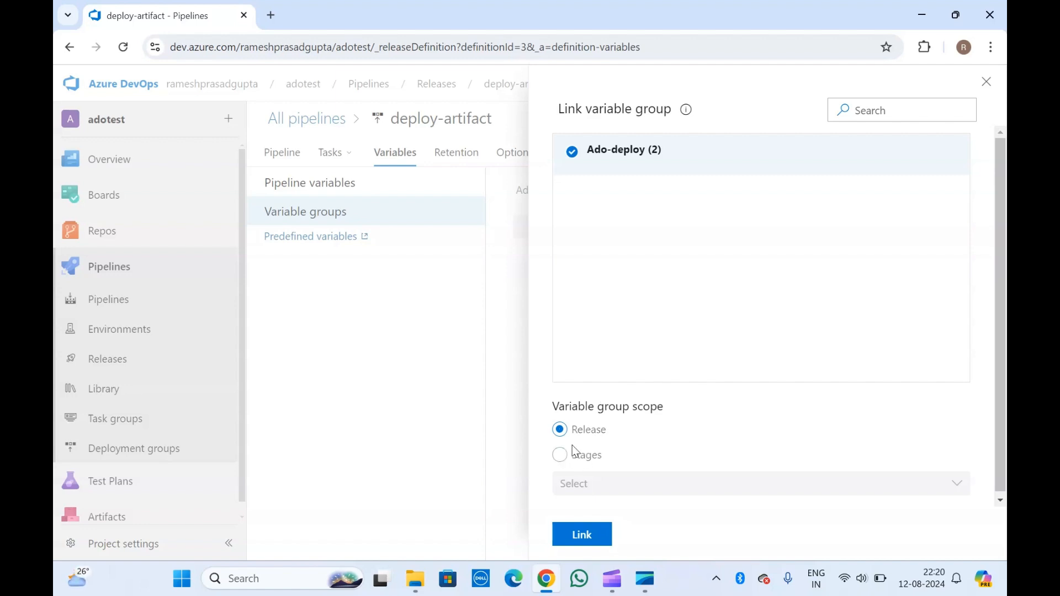
pyautogui.scroll(-1, 641, 279)
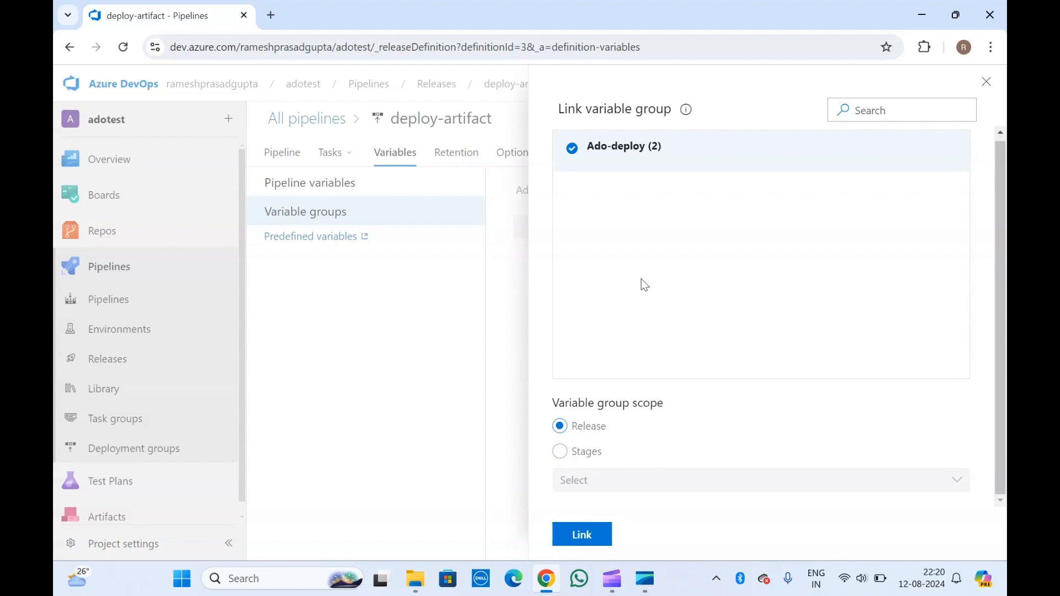
pyautogui.scroll(1, 641, 279)
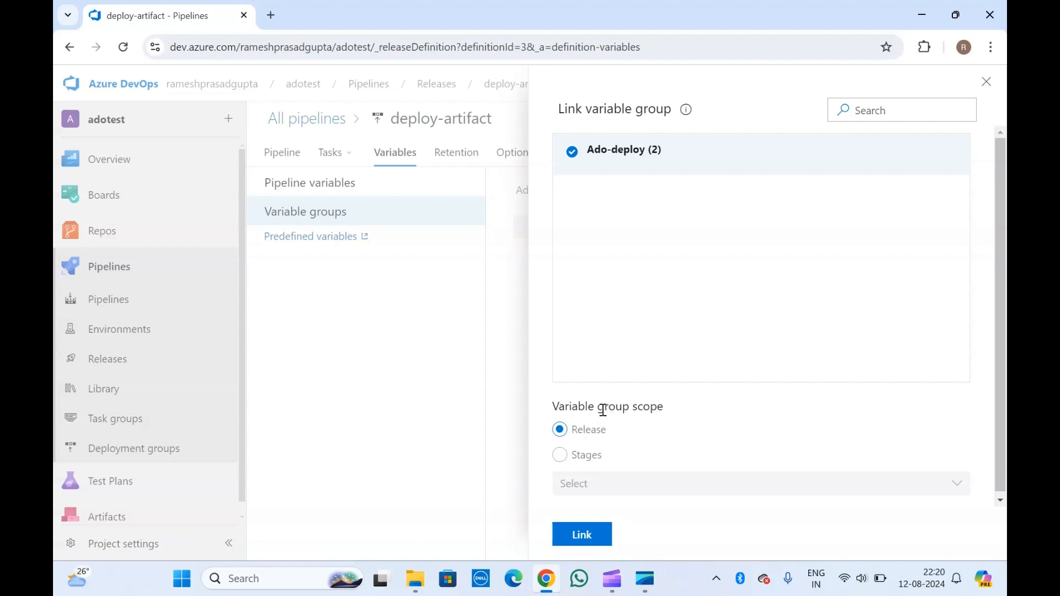
pyautogui.click(588, 459)
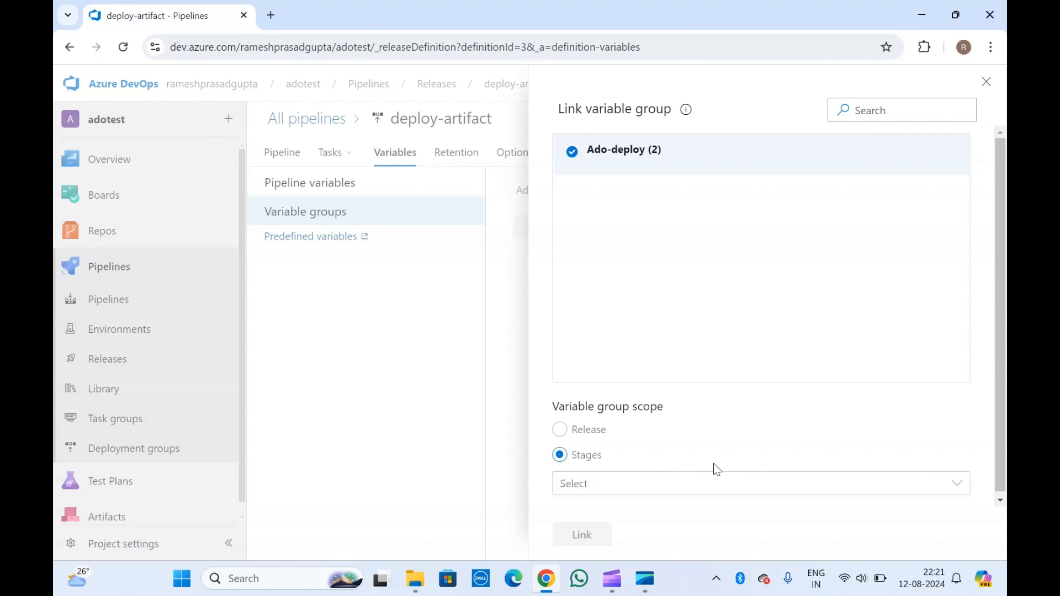
# Step: Link Ado-deploy scoped to the Prod stage and expand it to show name and pass
pyautogui.click(745, 487)
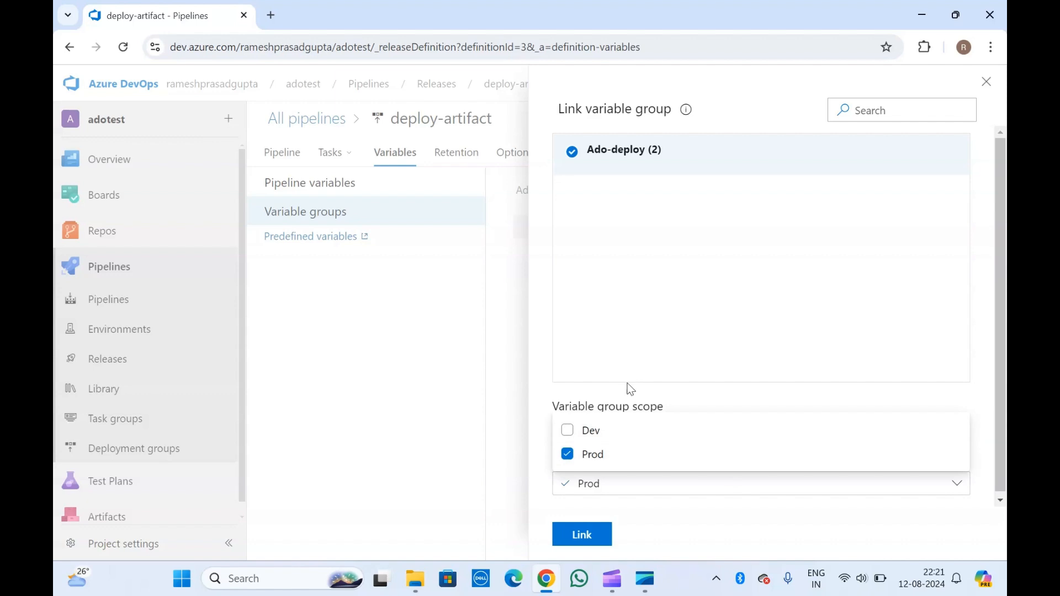
pyautogui.click(633, 316)
pyautogui.click(587, 538)
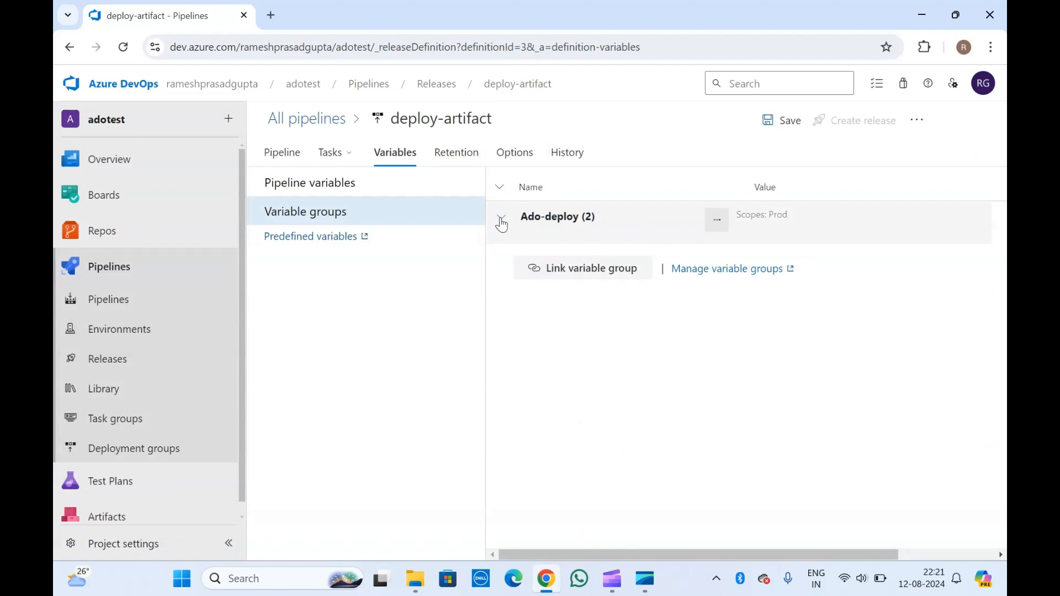
pyautogui.tripleClick(783, 216)
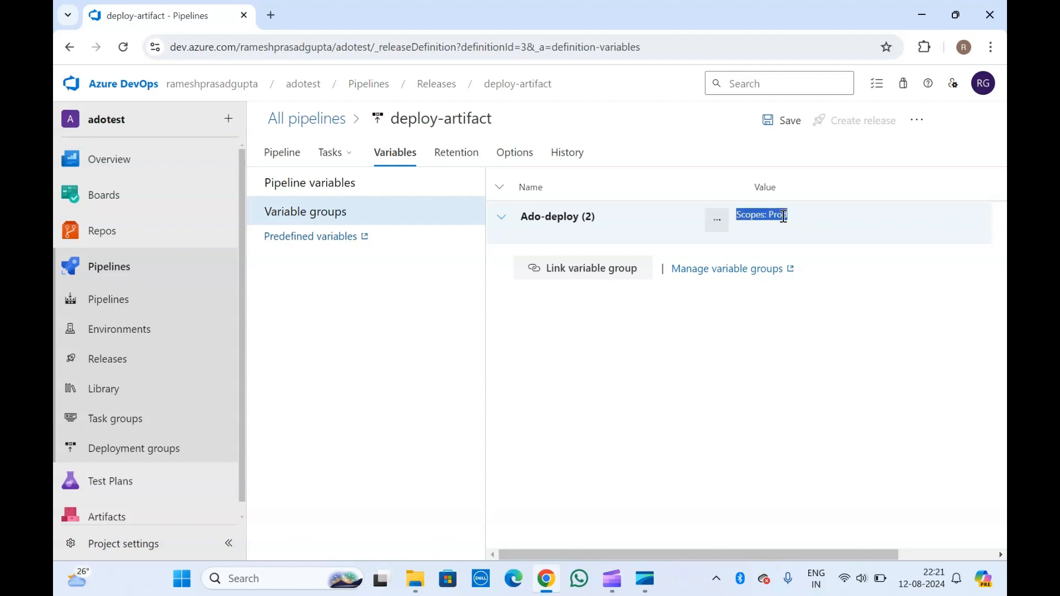
pyautogui.click(603, 338)
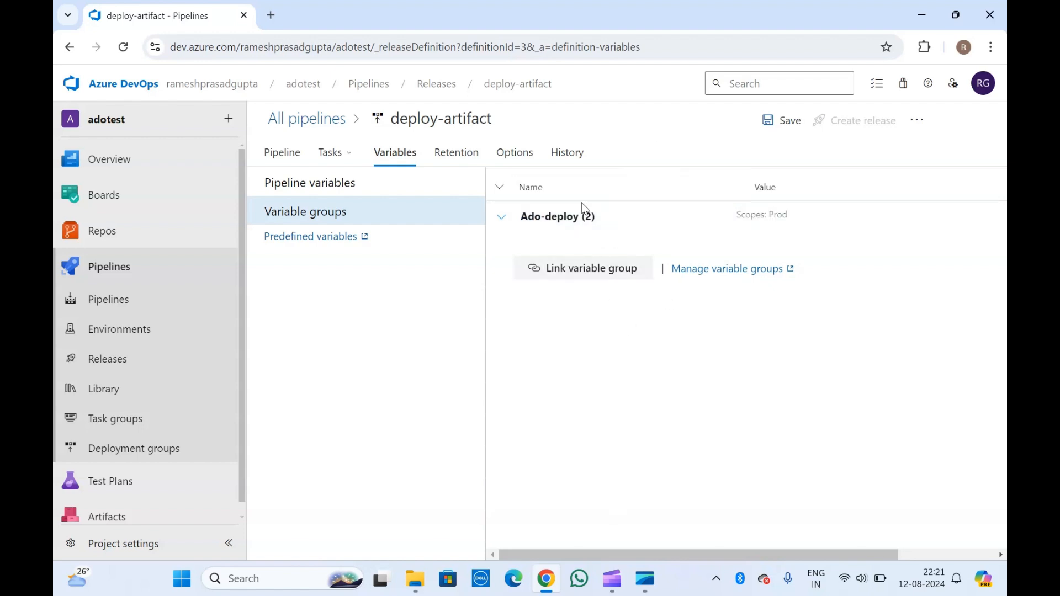
pyautogui.click(502, 216)
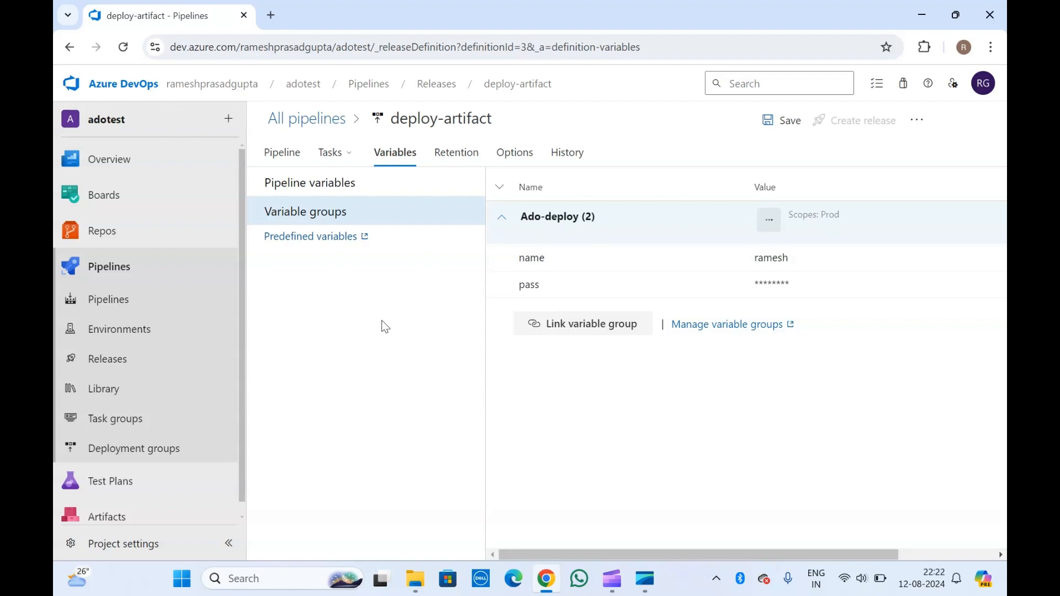
# Step: Leave the release unsaved and create a Starter YAML pipeline from the adotest Azure Repos Git repo
pyautogui.click(110, 303)
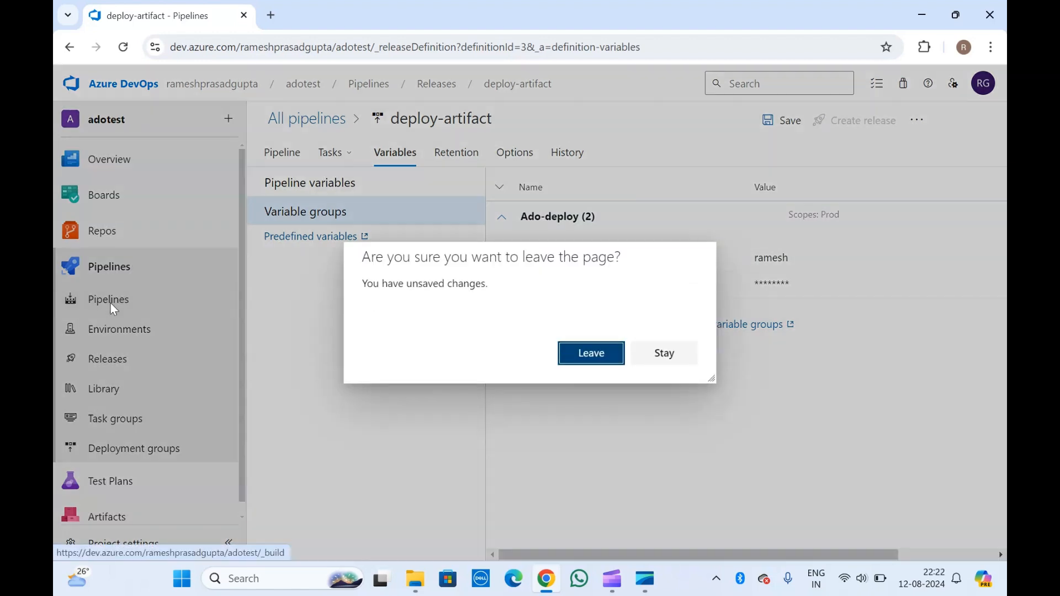
pyautogui.click(591, 356)
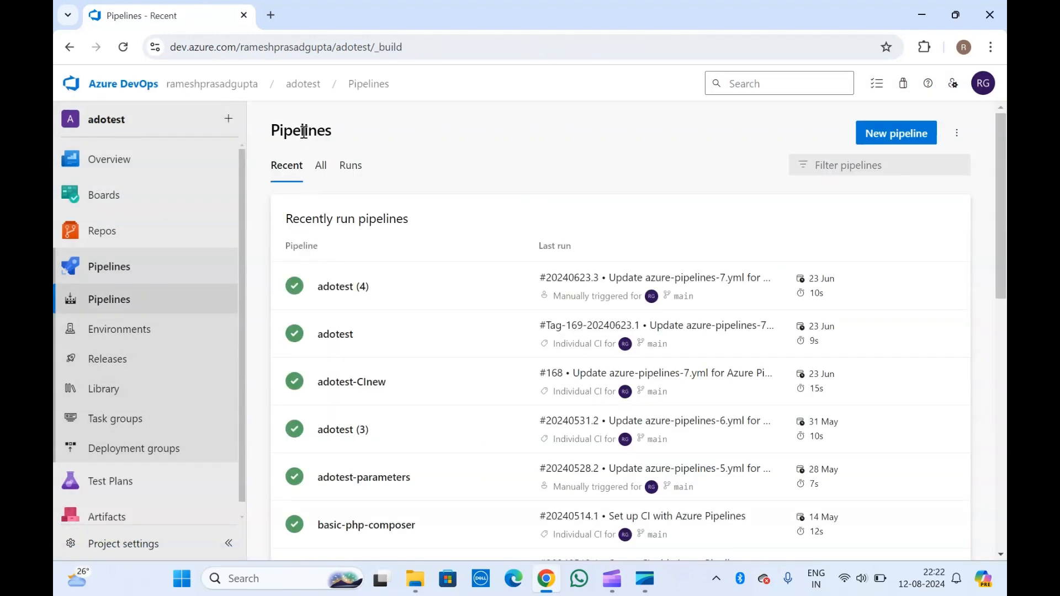
pyautogui.click(886, 139)
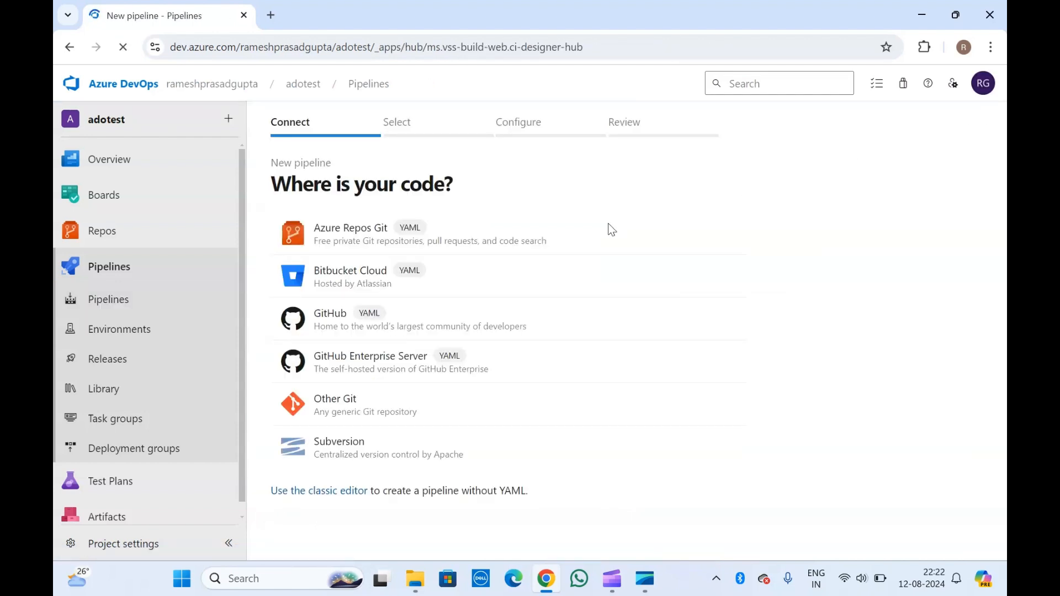
pyautogui.click(358, 243)
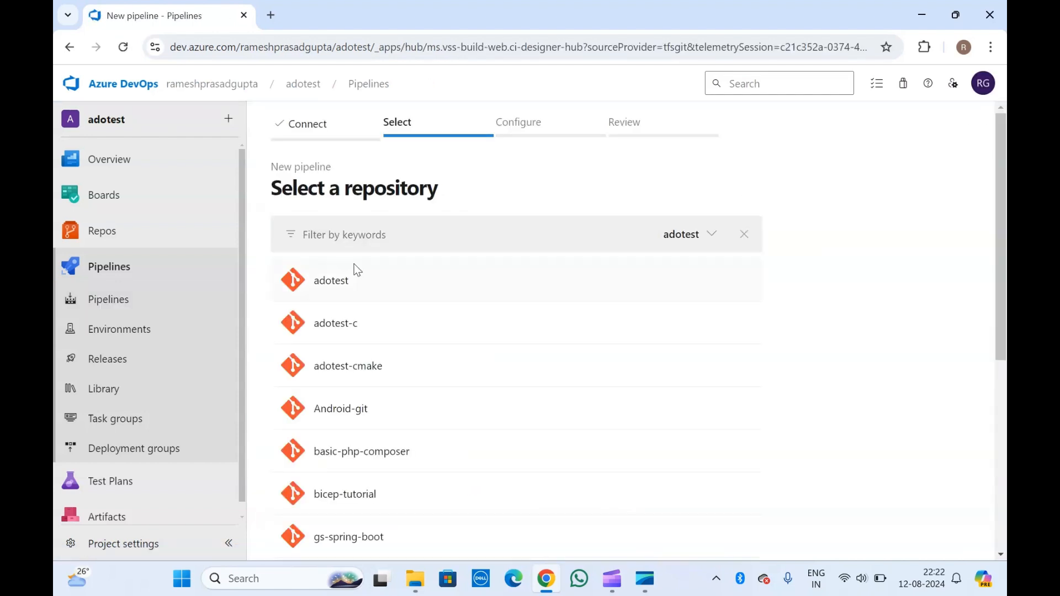
pyautogui.click(349, 283)
pyautogui.click(378, 231)
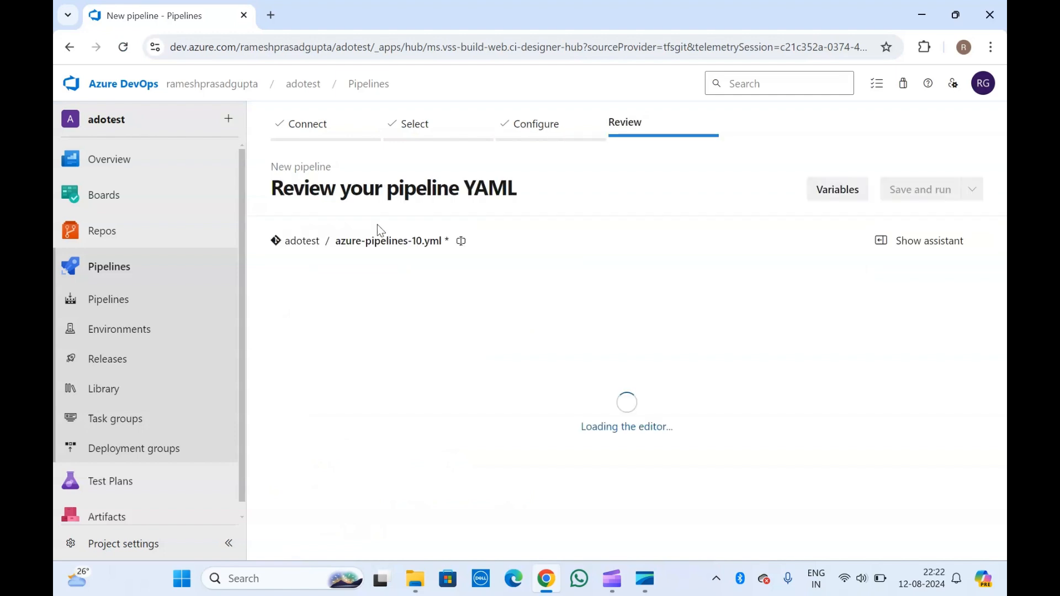
pyautogui.scroll(-1, 343, 389)
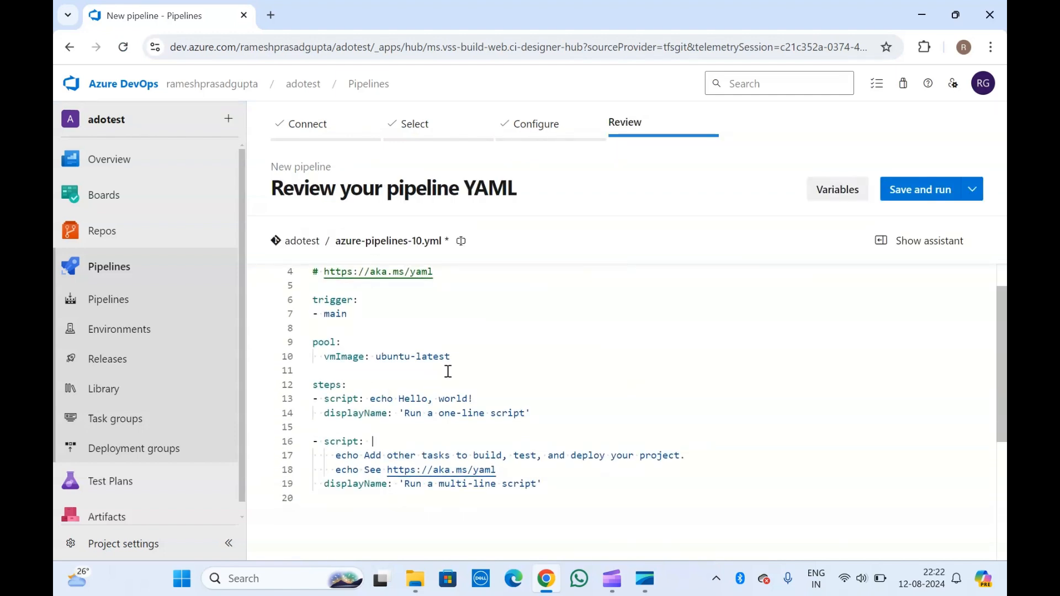
# Step: Insert a top-level variables: key on a new line after the pool block
pyautogui.click(479, 361)
pyautogui.press('Return')
pyautogui.press('Return')
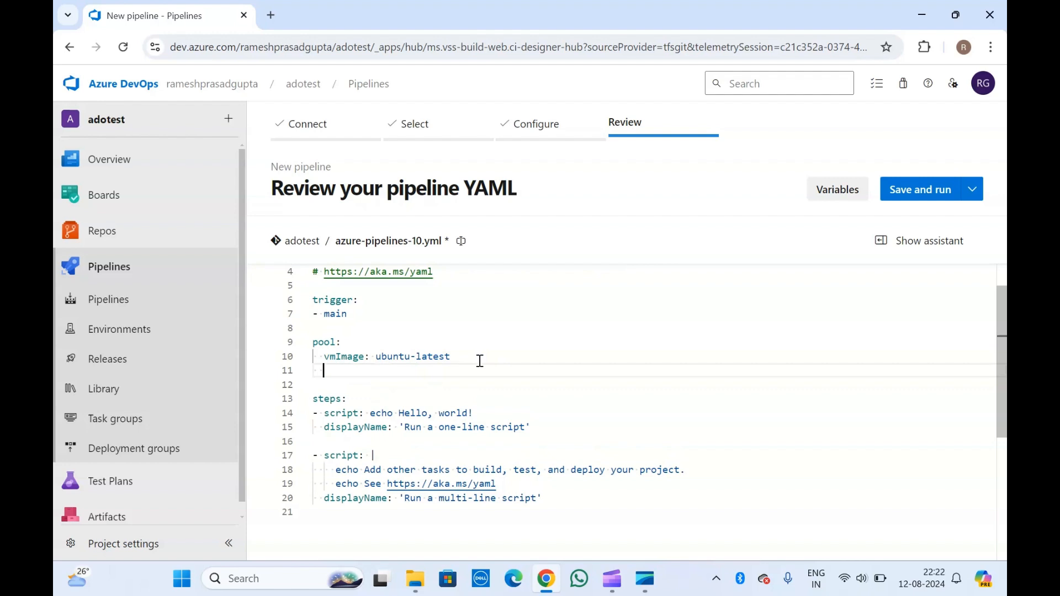
pyautogui.press('BackSpace')
pyautogui.press('BackSpace')
pyautogui.press('Return')
pyautogui.write('variables:')
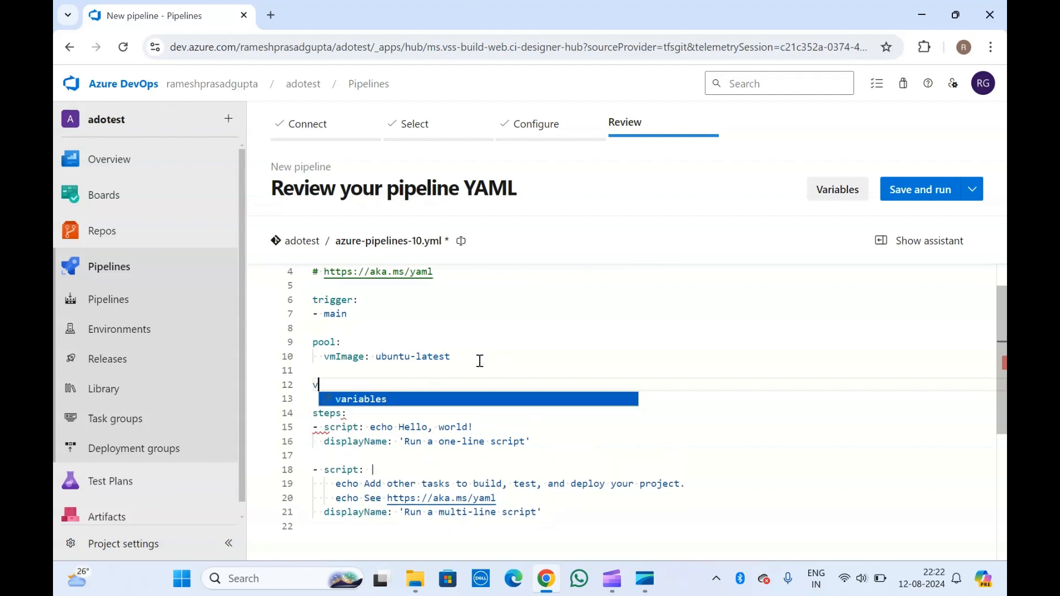
pyautogui.press('Return')
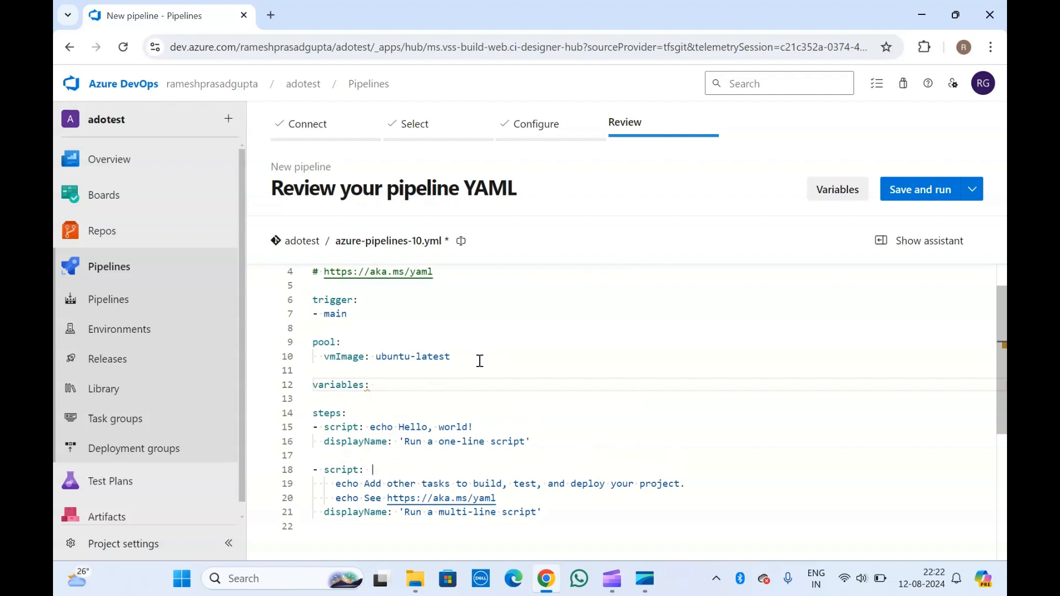
pyautogui.press('Return')
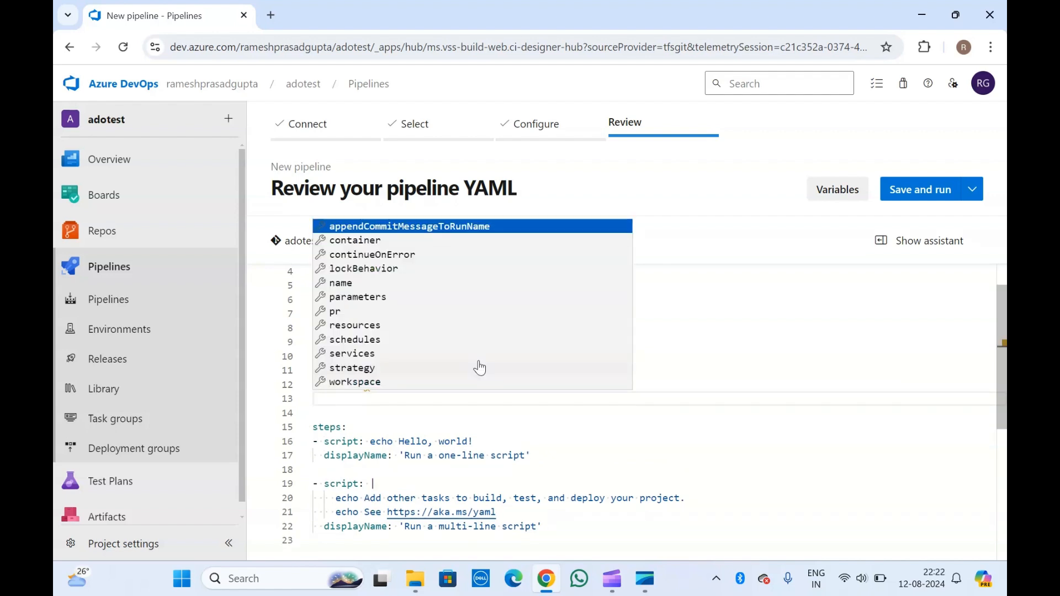
# Step: Start a '- group:' list entry under variables: from the IntelliSense suggestions
pyautogui.press('BackSpace')
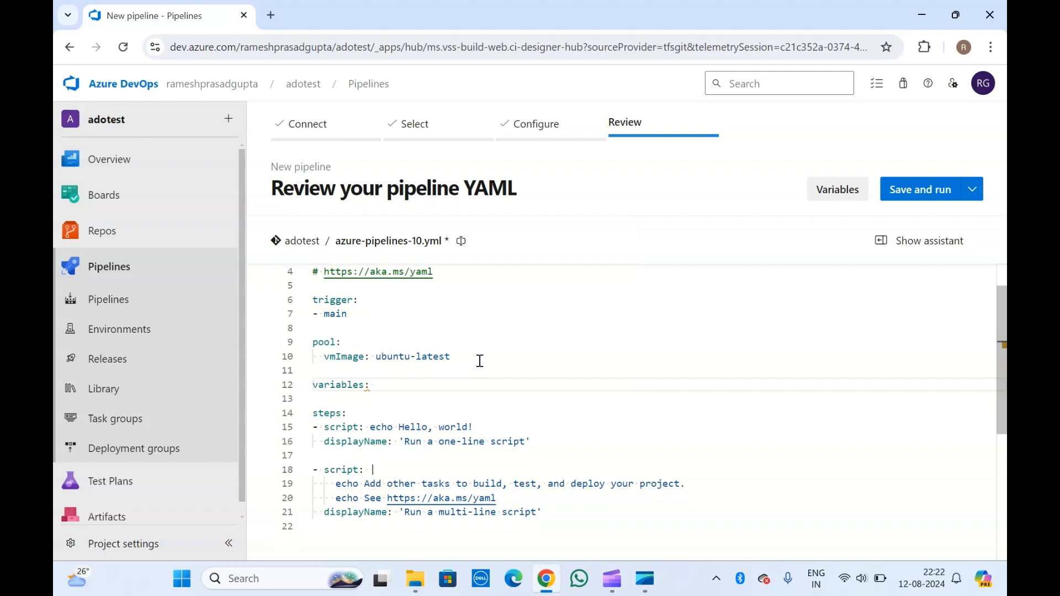
pyautogui.press('Return')
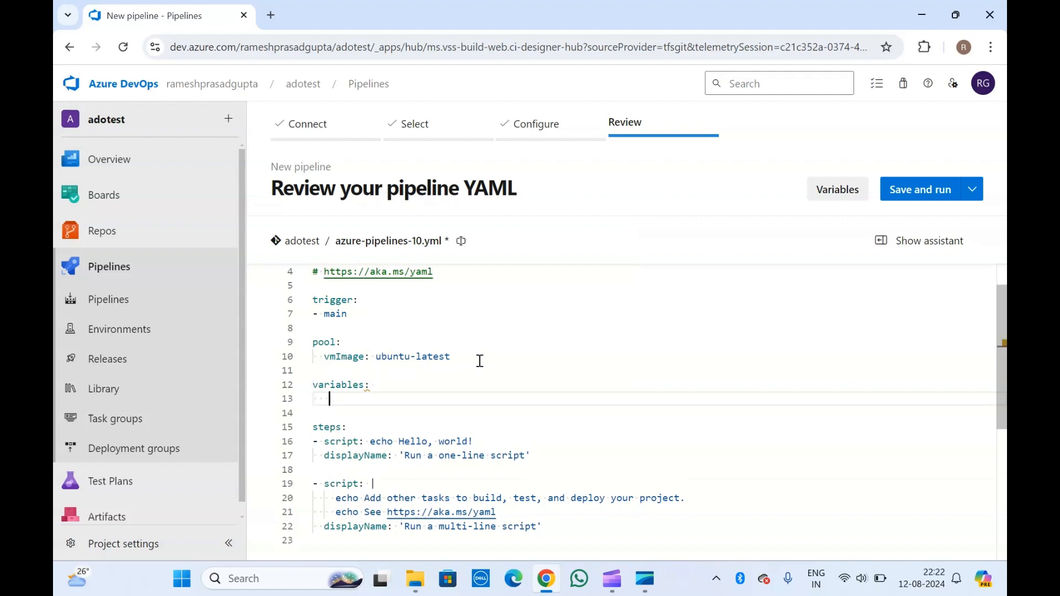
pyautogui.write('-')
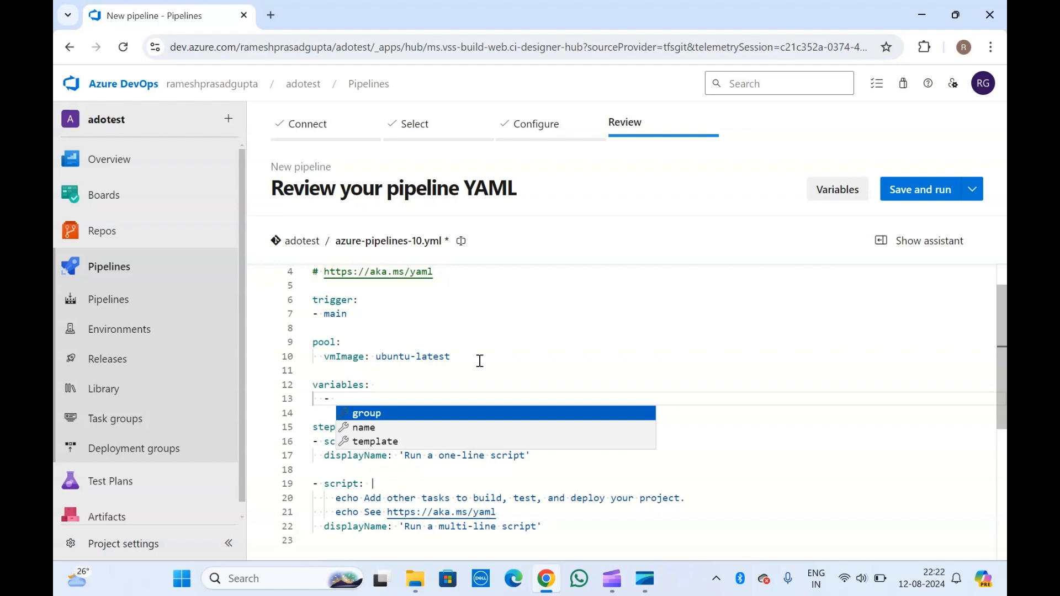
pyautogui.press('Down')
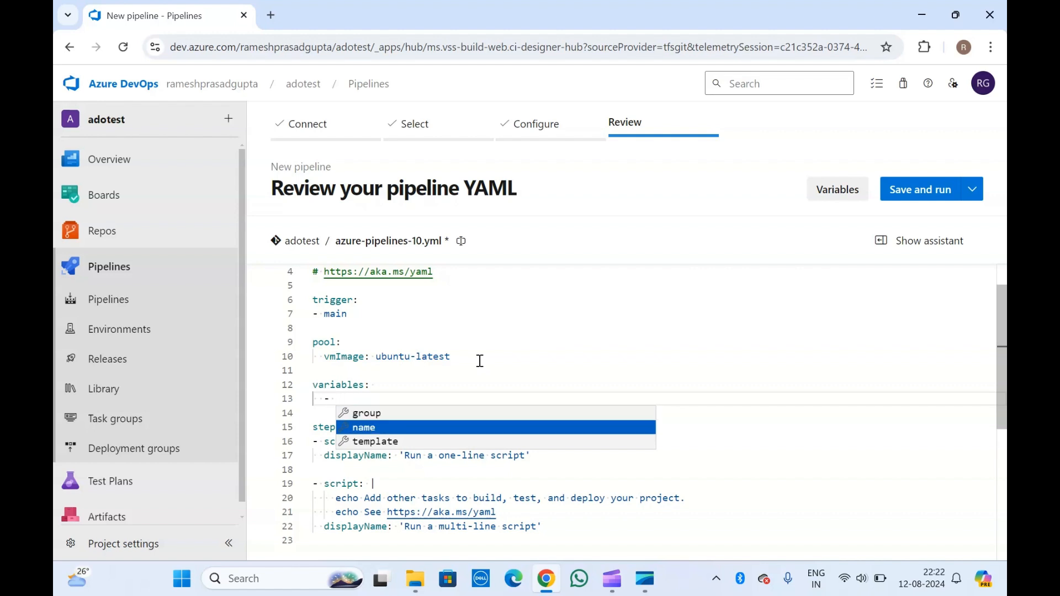
pyautogui.press('Down')
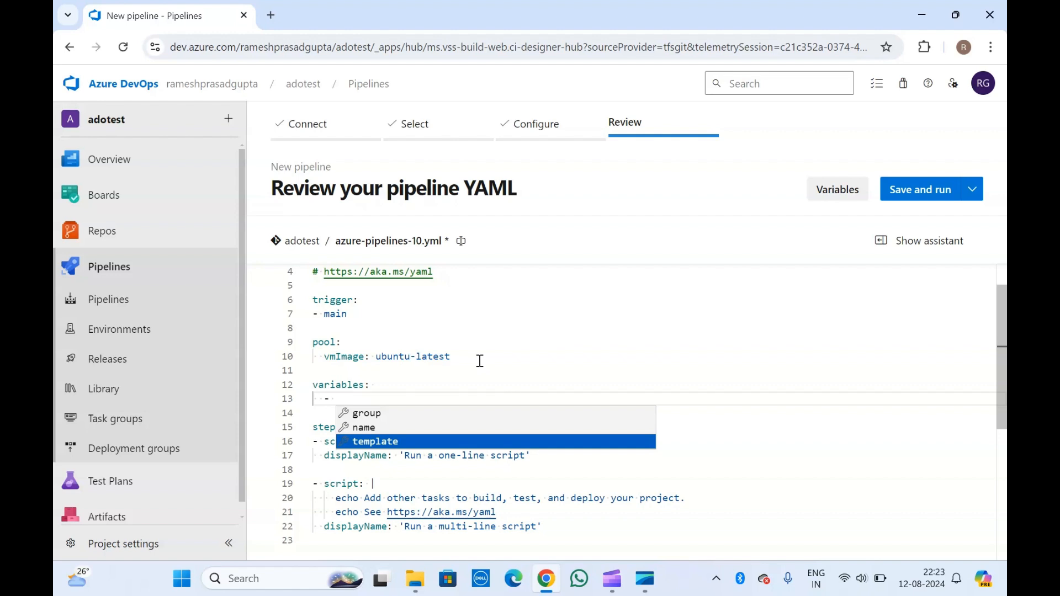
pyautogui.press('Up')
pyautogui.press('Up')
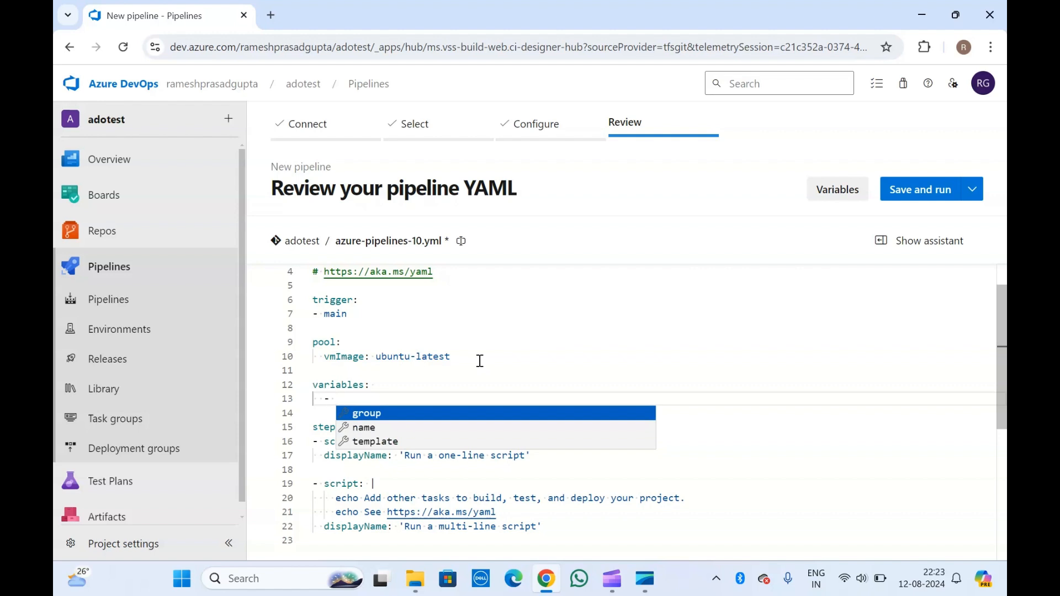
pyautogui.press('Return')
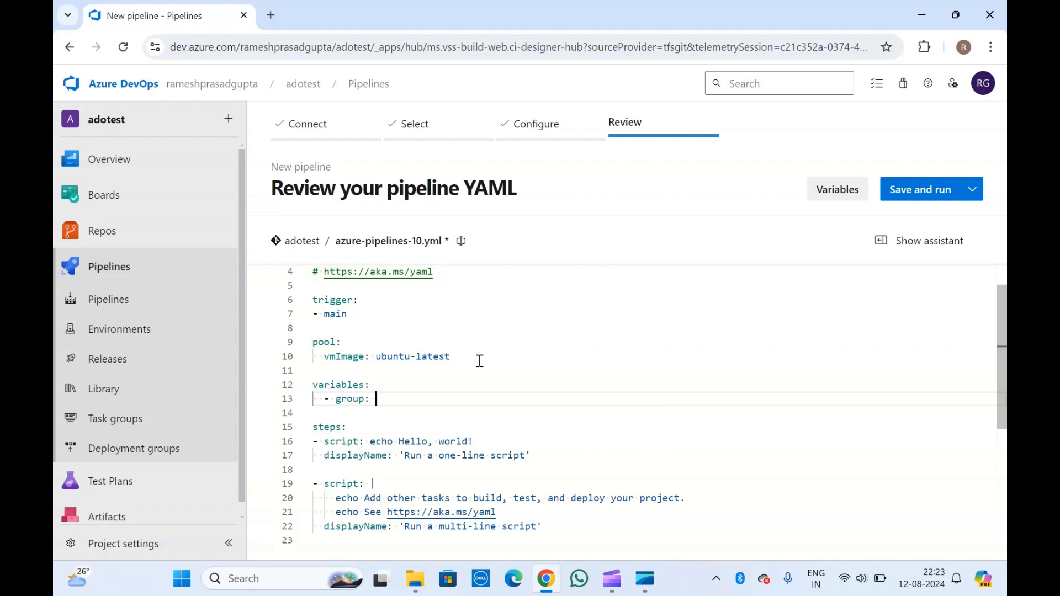
# Step: Fill in the pipeline-level group entry as Ado-deploy and highlight the variables block
pyautogui.click(347, 374)
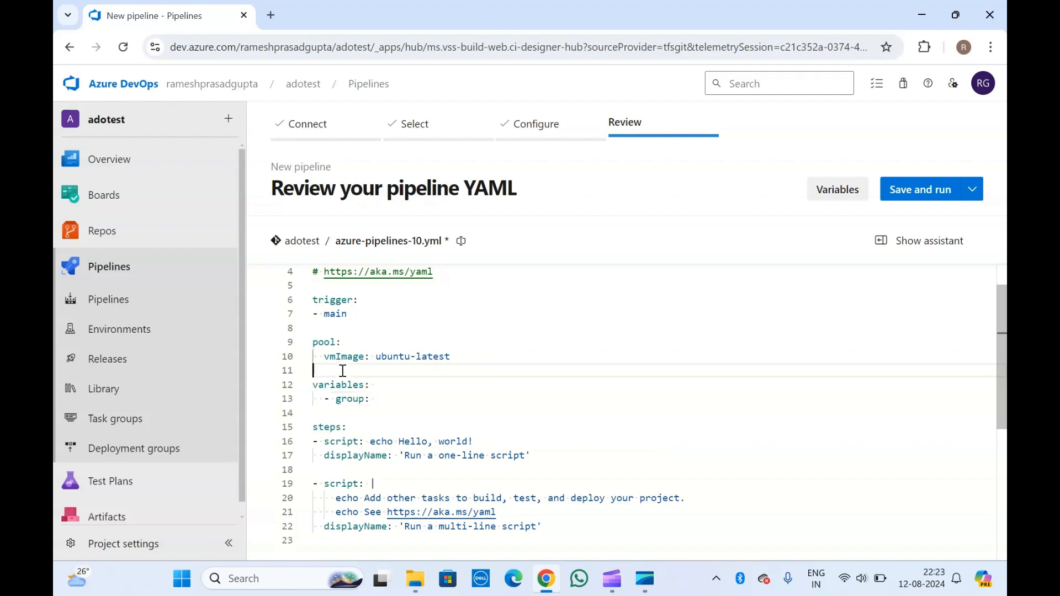
pyautogui.click(380, 399)
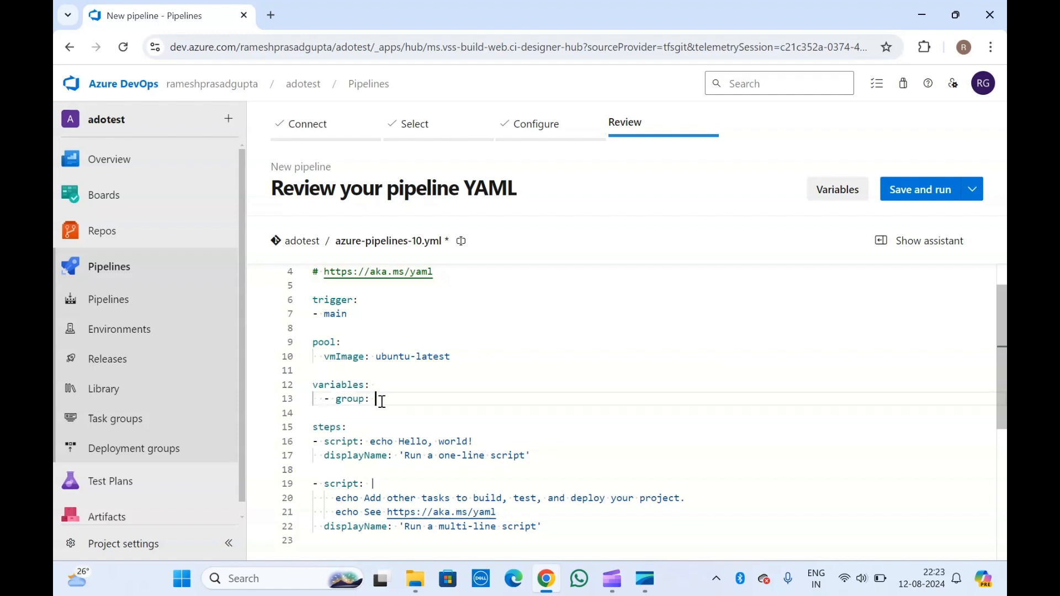
pyautogui.write('AP')
pyautogui.write('o-deploy')
pyautogui.moveTo(445, 398); pyautogui.dragTo(313, 383)
pyautogui.click(407, 409)
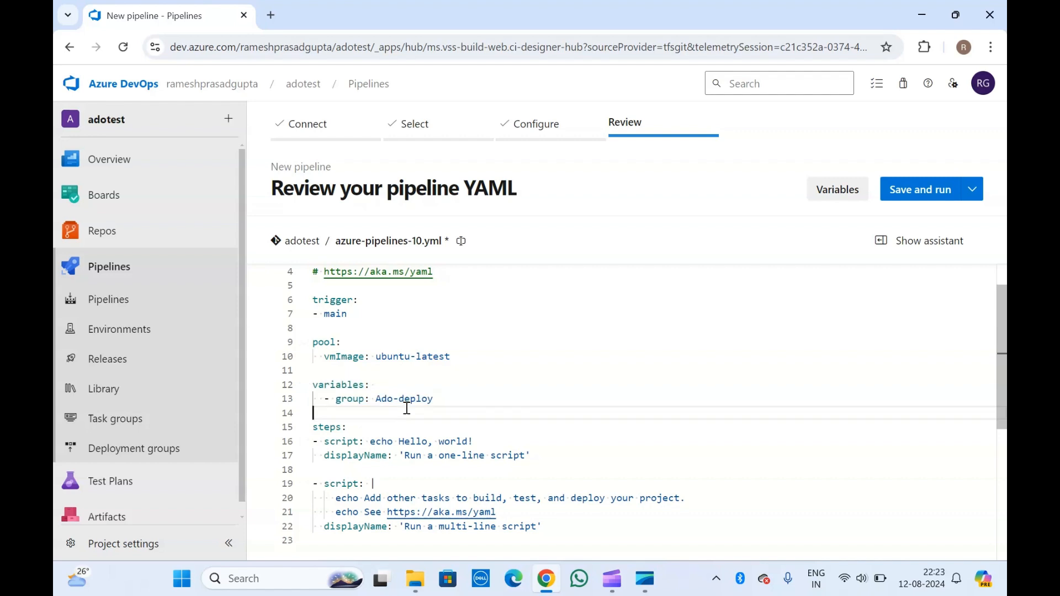
pyautogui.moveTo(434, 398); pyautogui.dragTo(313, 384)
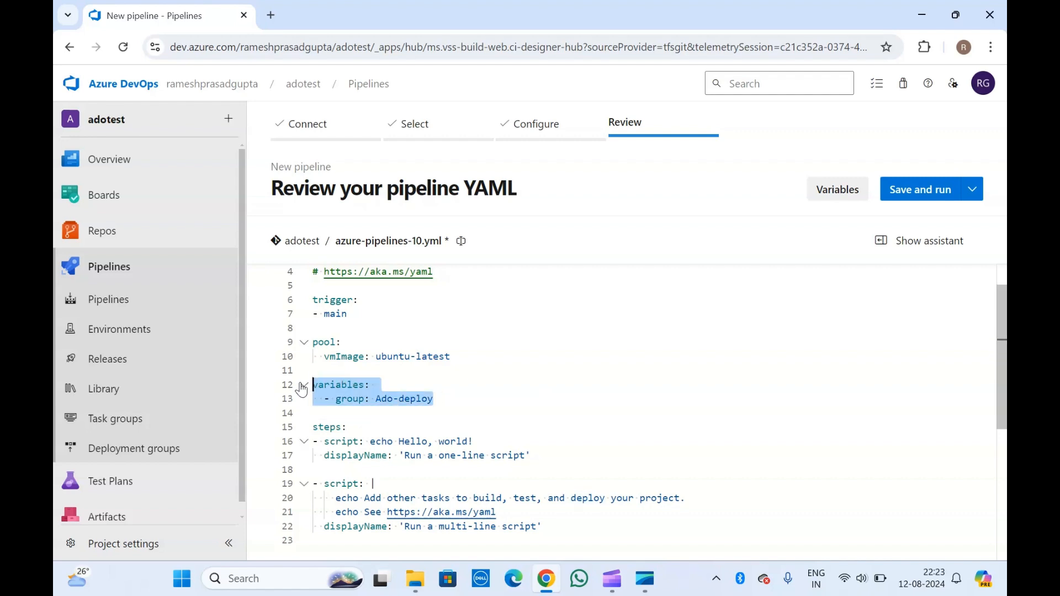
pyautogui.scroll(-2, 428, 414)
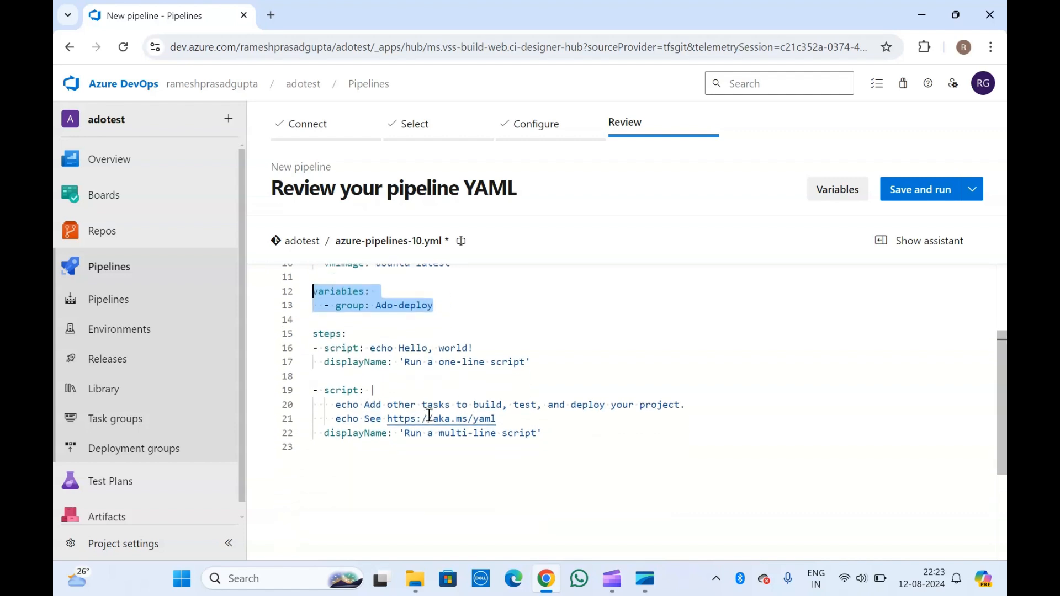
pyautogui.scroll(-1, 344, 393)
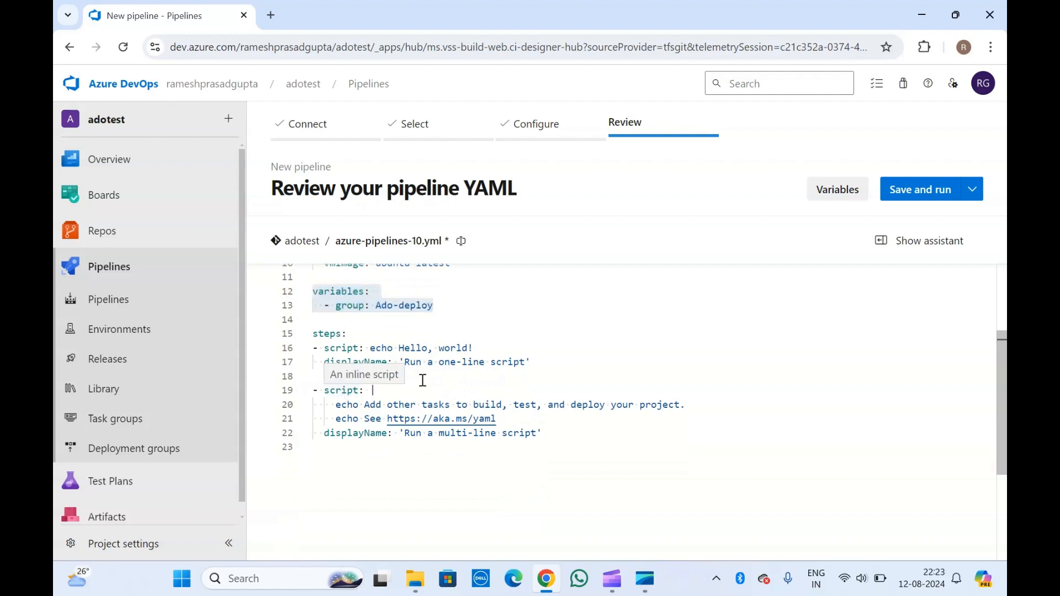
pyautogui.click(440, 381)
pyautogui.scroll(3, 442, 381)
pyautogui.scroll(-3, 441, 380)
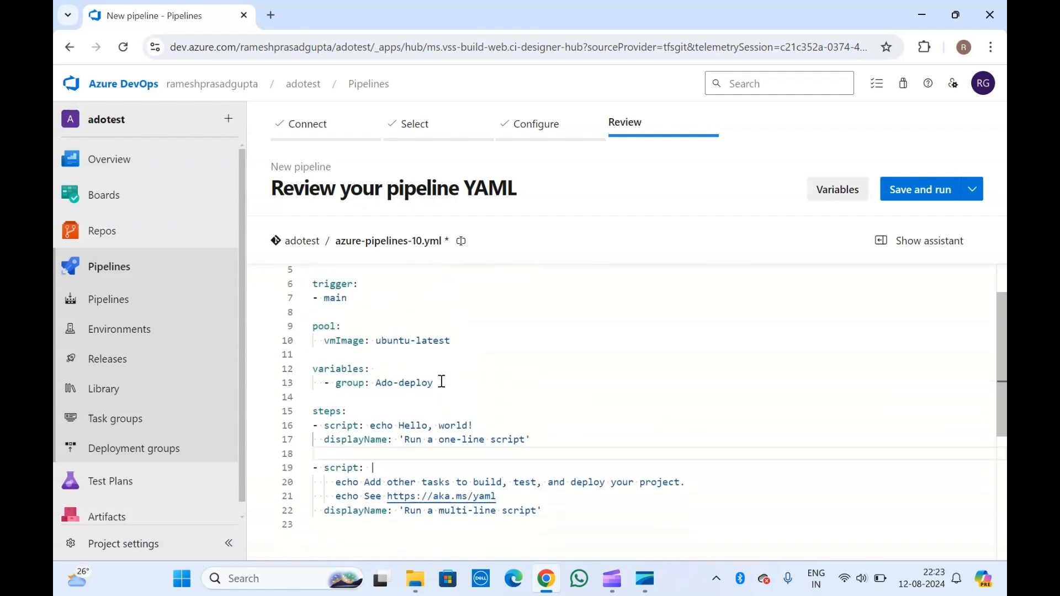
# Step: Select the default steps block on lines 15–22 to review it
pyautogui.click(559, 443)
pyautogui.moveTo(559, 444); pyautogui.dragTo(313, 349)
pyautogui.click(409, 385)
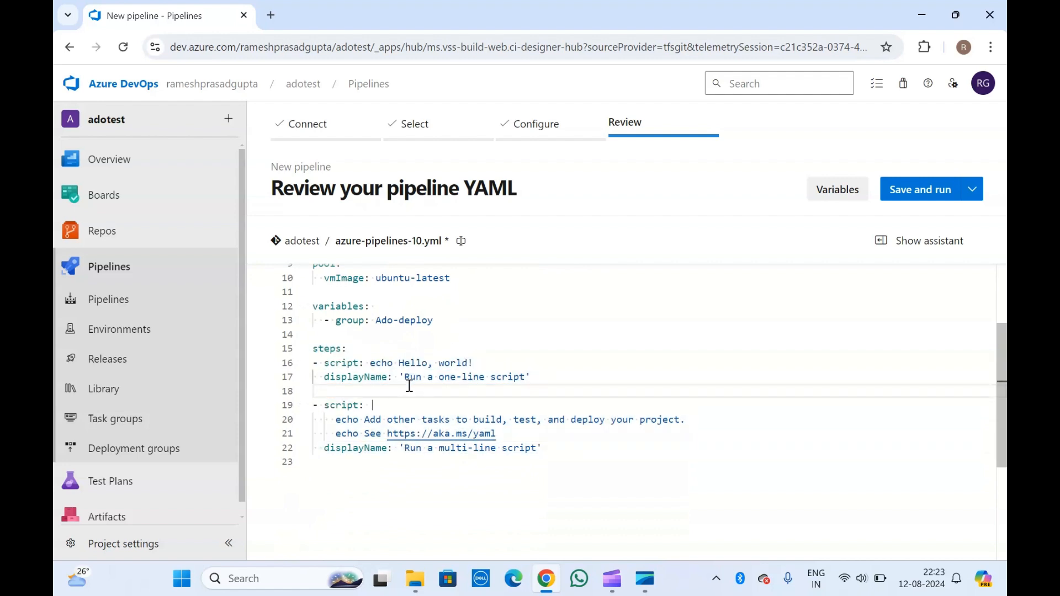
pyautogui.scroll(-1, 409, 385)
pyautogui.scroll(2, 409, 386)
pyautogui.scroll(1, 409, 385)
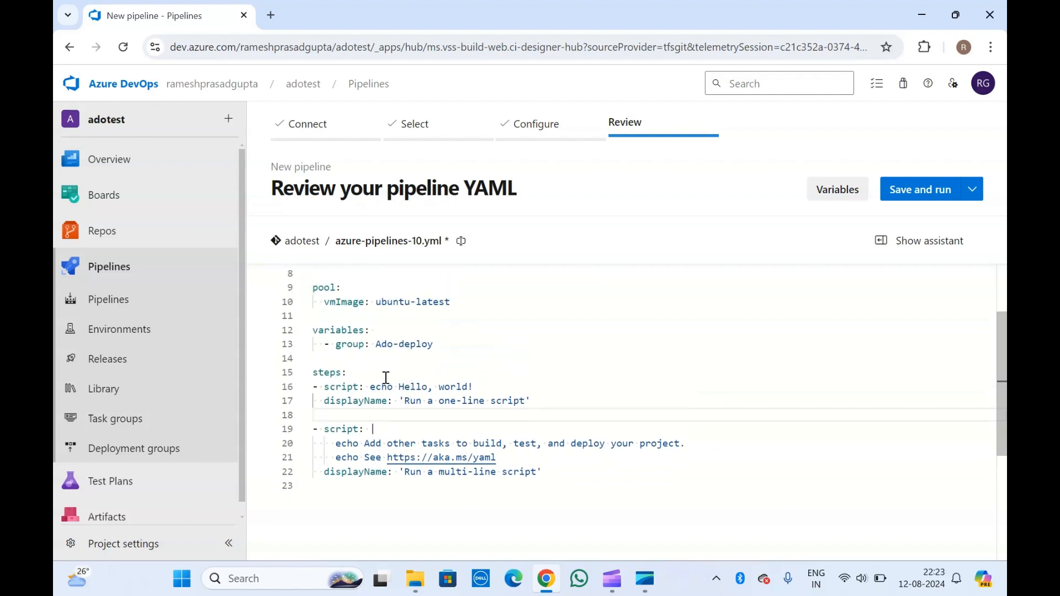
# Step: Add a top-level line after the last script step and begin typing stages
pyautogui.click(341, 362)
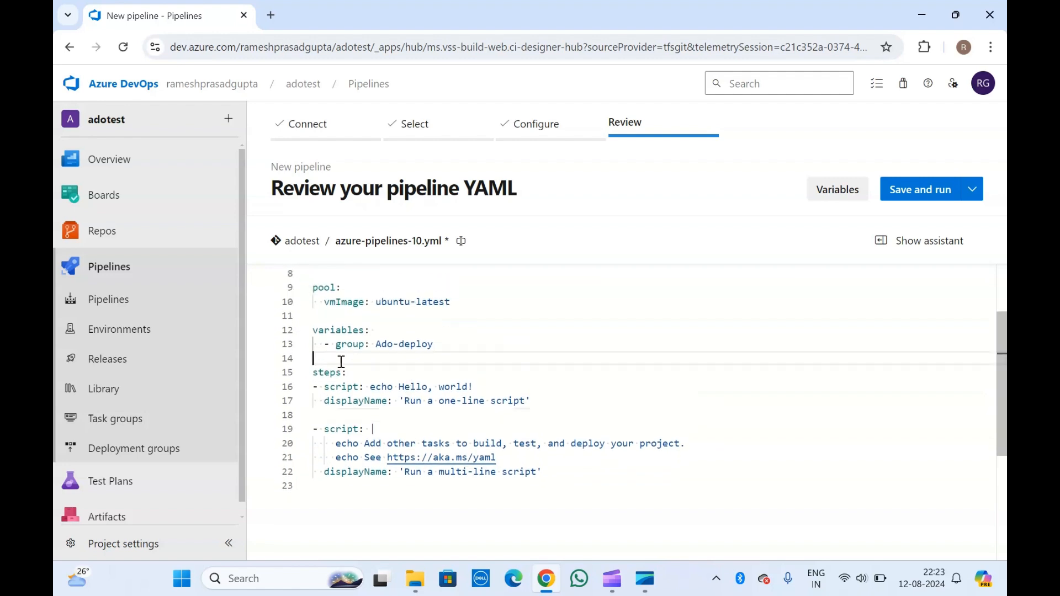
pyautogui.click(551, 469)
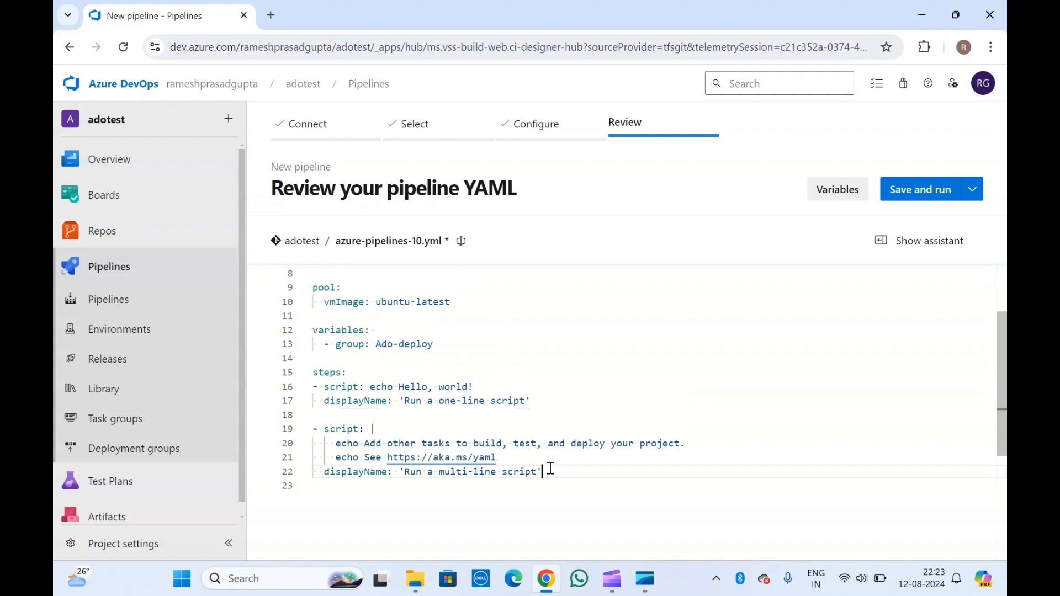
pyautogui.press('Return')
pyautogui.press('Return')
pyautogui.press('BackSpace')
pyautogui.write('stag')
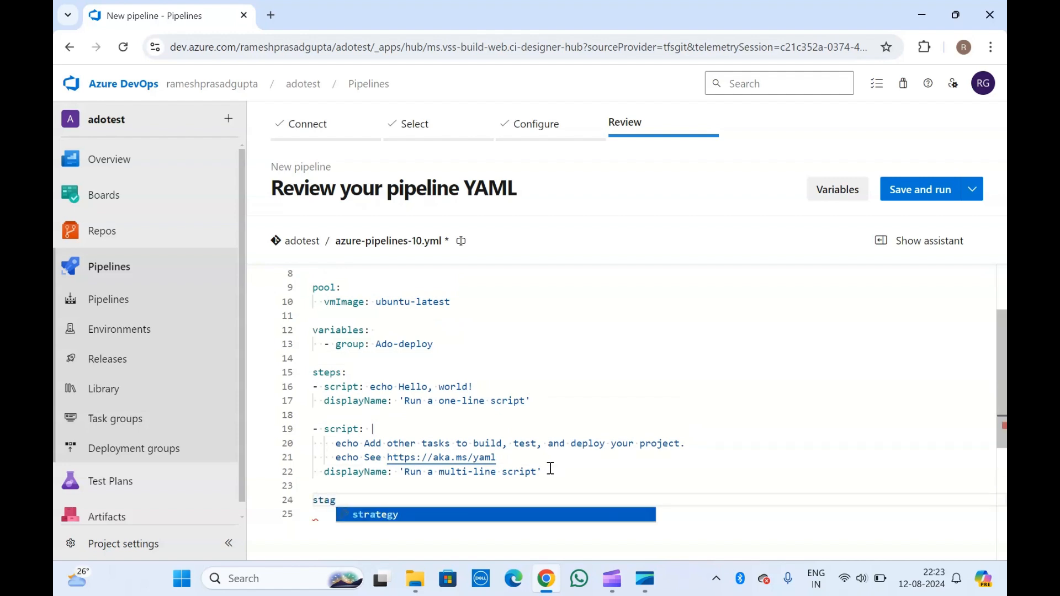
pyautogui.press('BackSpace')
pyautogui.press('BackSpace')
pyautogui.press('BackSpace')
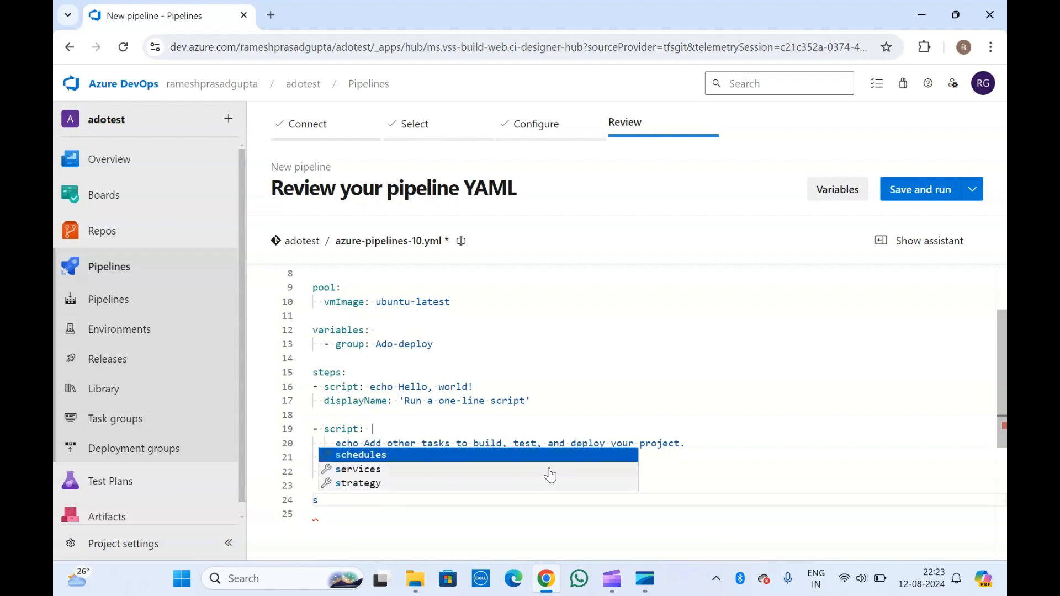
pyautogui.click(442, 382)
pyautogui.scroll(2, 443, 381)
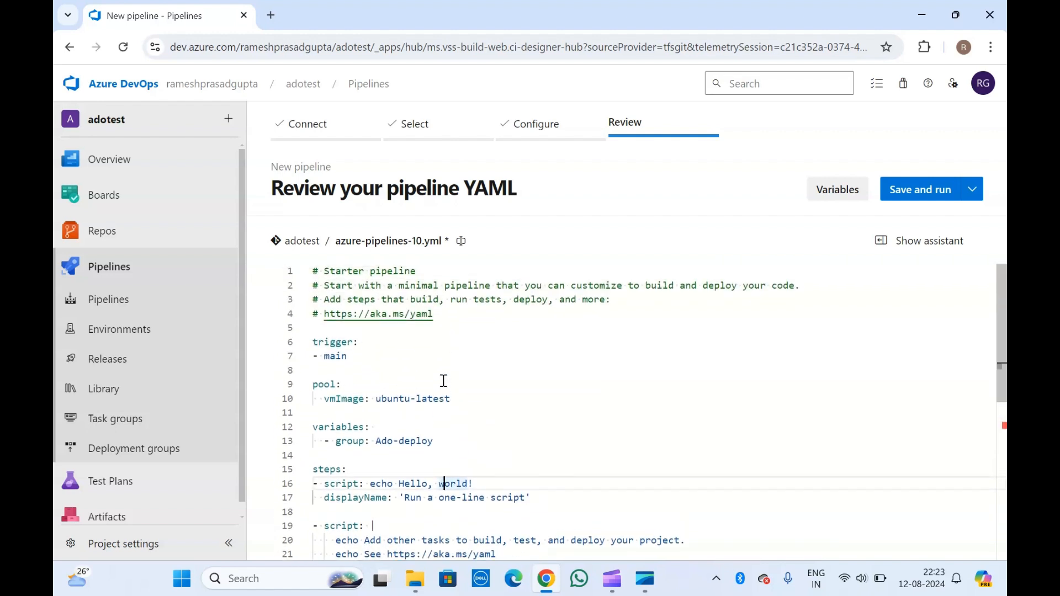
pyautogui.scroll(-1, 443, 380)
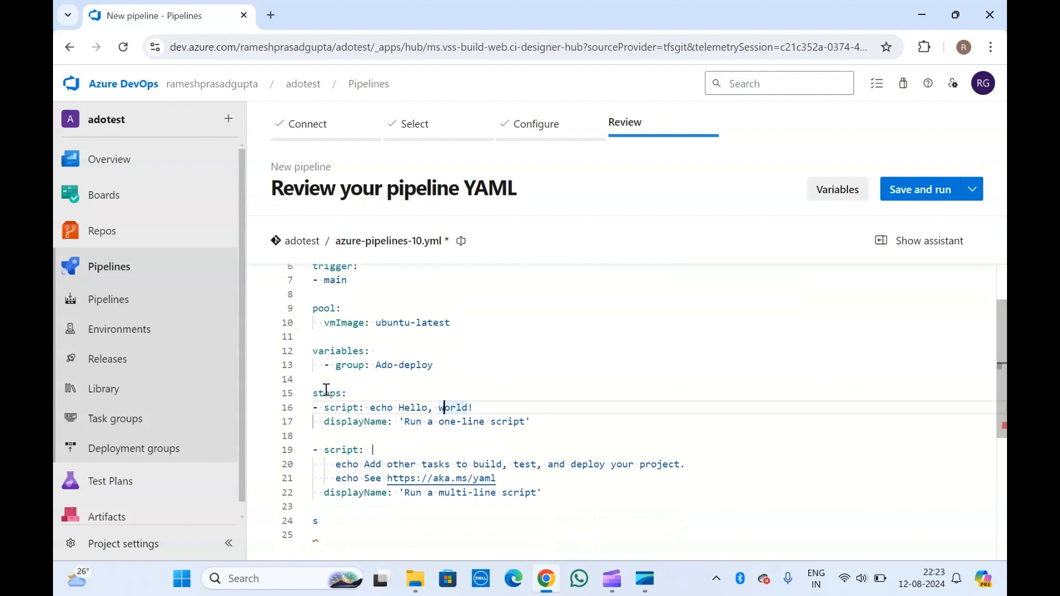
# Step: Delete the default steps block and put a stages: list in its place
pyautogui.moveTo(318, 385); pyautogui.dragTo(554, 499)
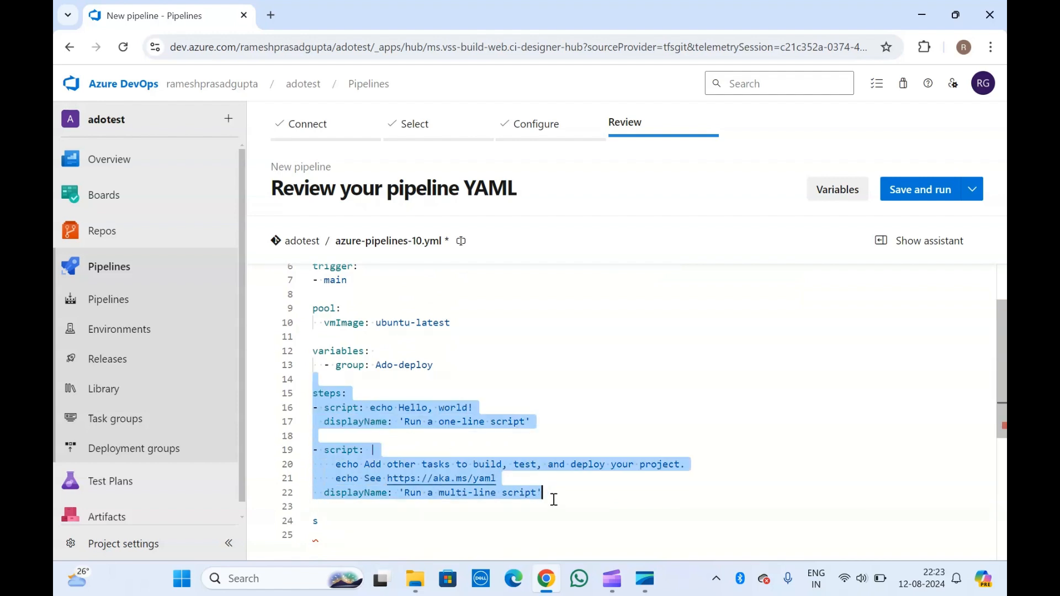
pyautogui.press('Delete')
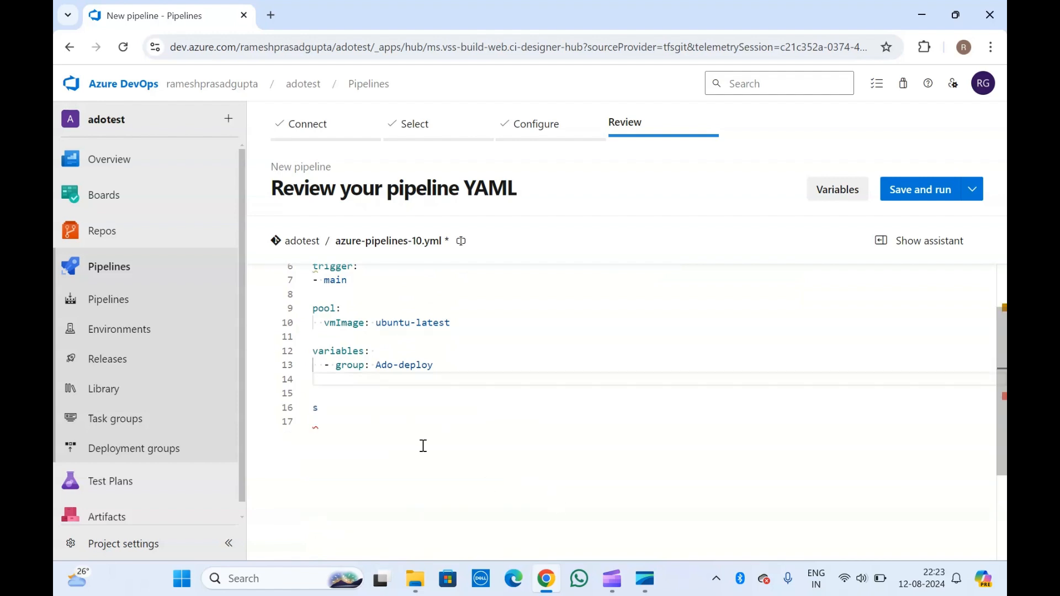
pyautogui.click(333, 409)
pyautogui.write('t')
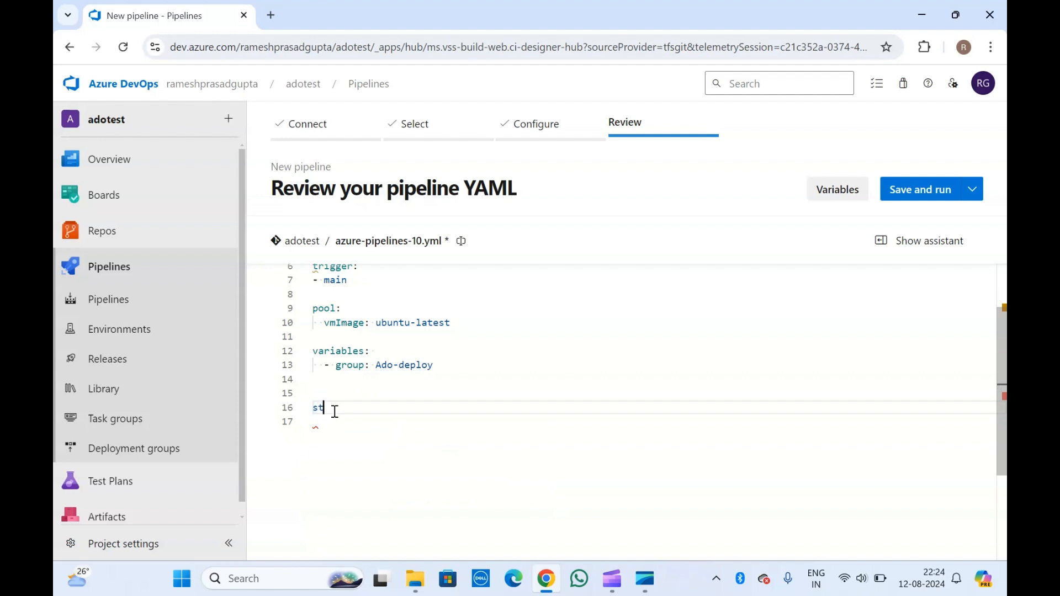
pyautogui.press('Return')
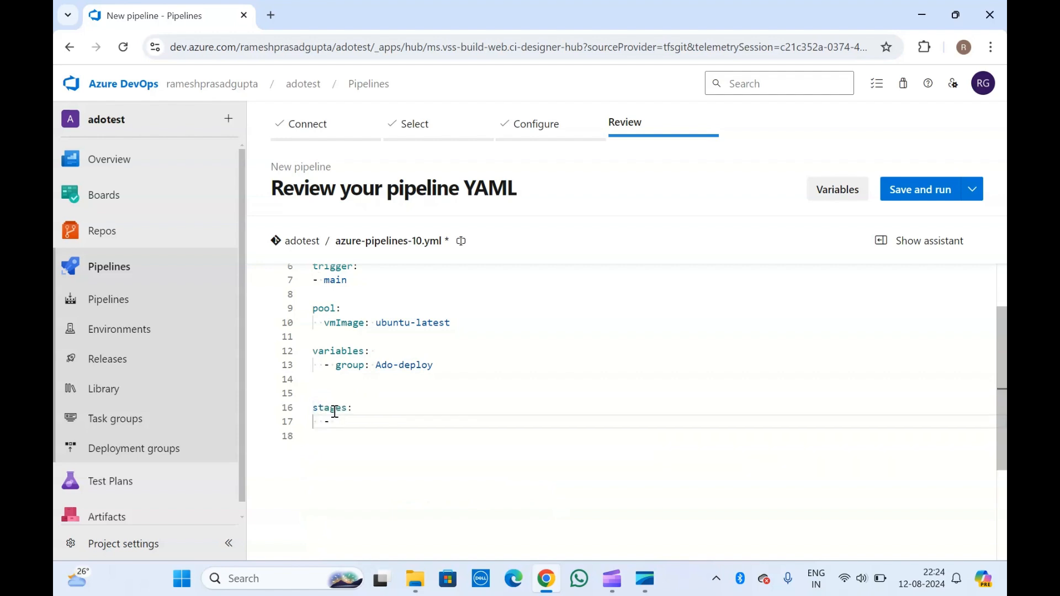
# Step: Add a '- stage:' entry containing an empty jobs: list
pyautogui.write('jo')
pyautogui.write('bs')
pyautogui.write(':')
pyautogui.press('Return')
pyautogui.press('BackSpace')
pyautogui.press('BackSpace')
pyautogui.press('BackSpace')
pyautogui.press('BackSpace')
pyautogui.press('BackSpace')
pyautogui.press('BackSpace')
pyautogui.press('BackSpace')
pyautogui.press('BackSpace')
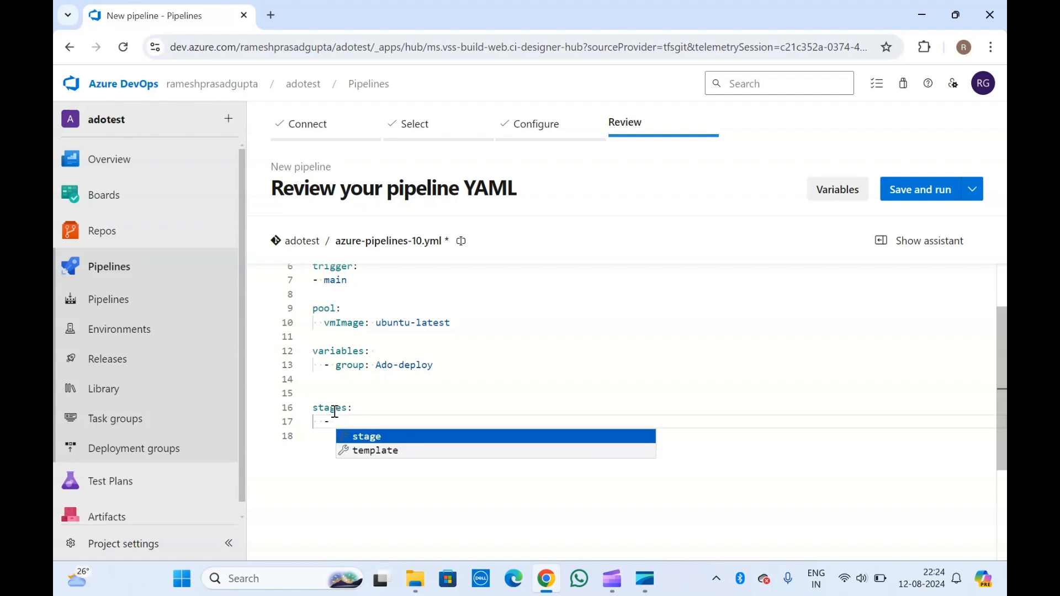
pyautogui.press('Return')
pyautogui.press('Return')
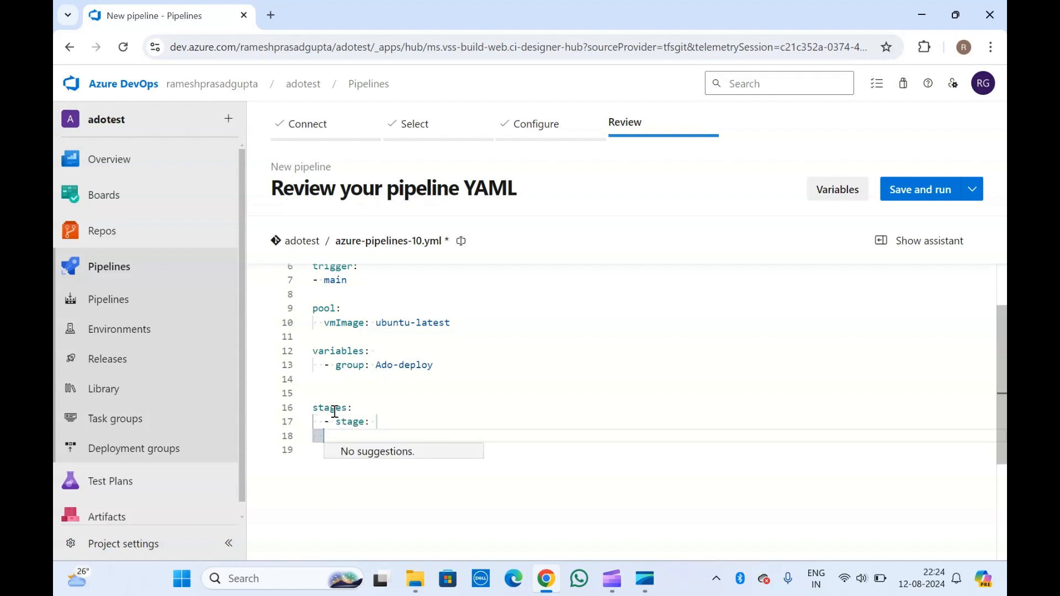
pyautogui.press('Escape')
pyautogui.press('Escape')
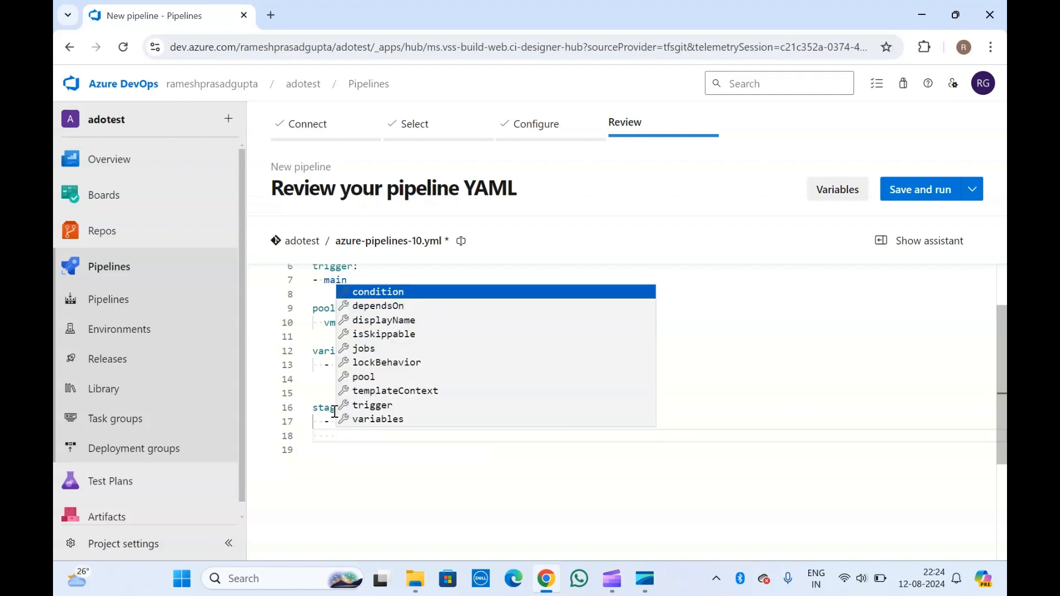
pyautogui.press('Up')
pyautogui.press('Up')
pyautogui.press('Up')
pyautogui.press('Up')
pyautogui.press('Up')
pyautogui.press('Up')
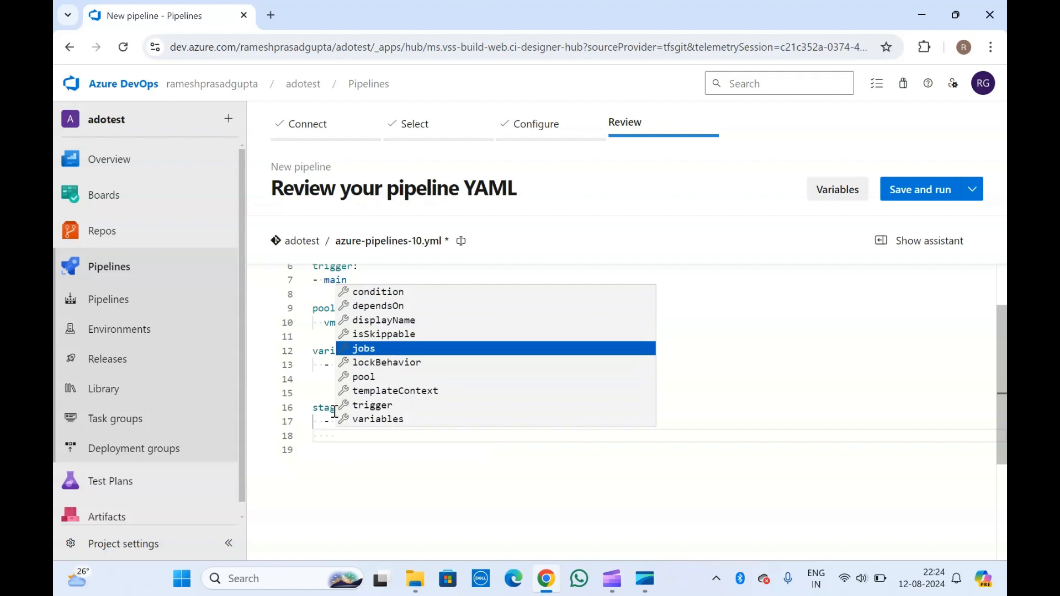
pyautogui.press('Return')
# Step: Give the stage its own variables section with a '- group: Ado-deploy' entry
pyautogui.click(381, 420)
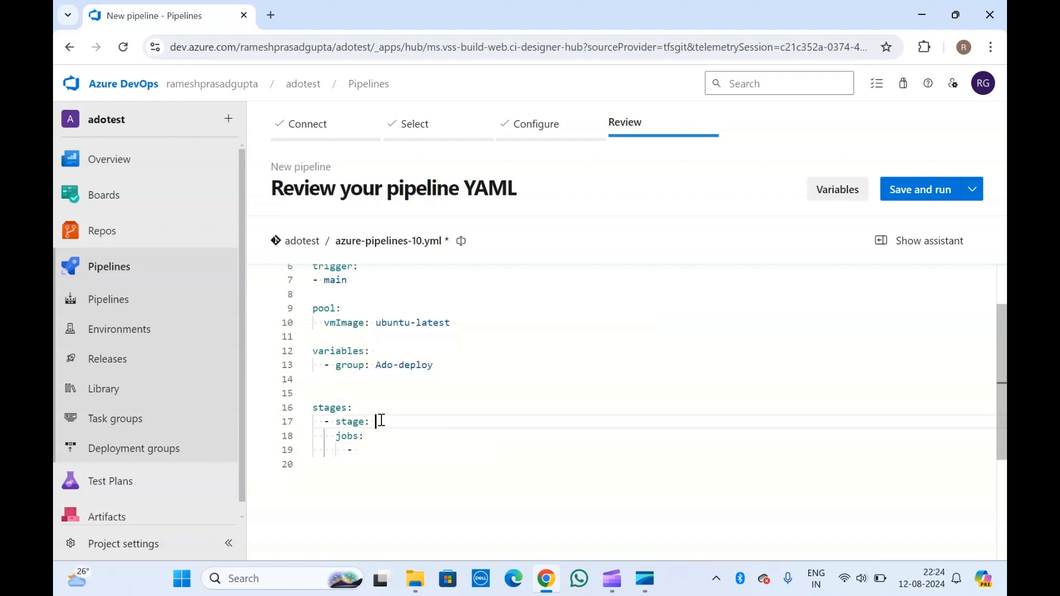
pyautogui.press('Return')
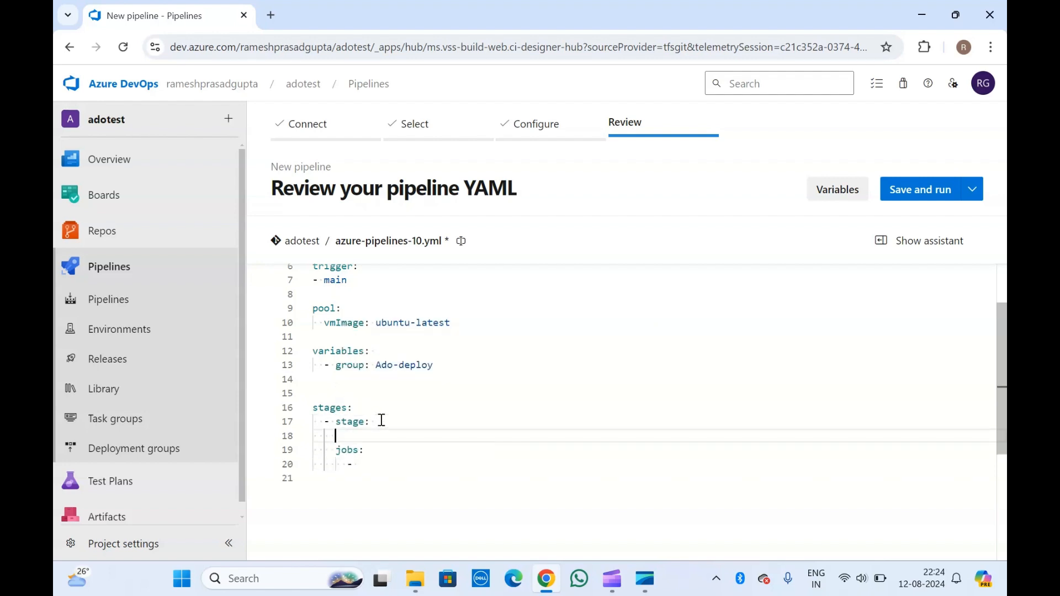
pyautogui.write('v')
pyautogui.press('Return')
pyautogui.press('Return')
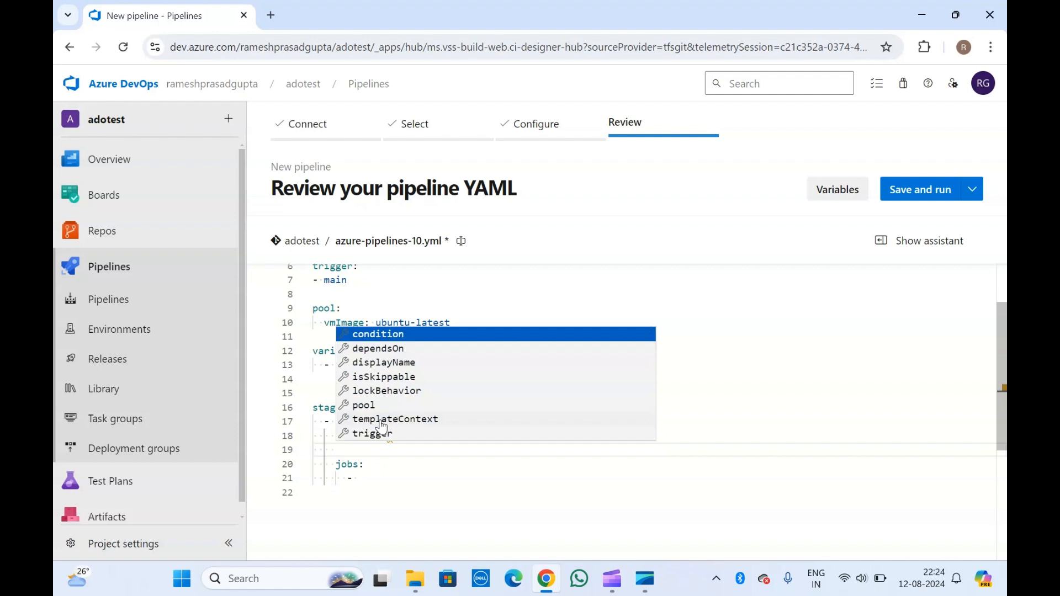
pyautogui.press('Escape')
pyautogui.press('Tab')
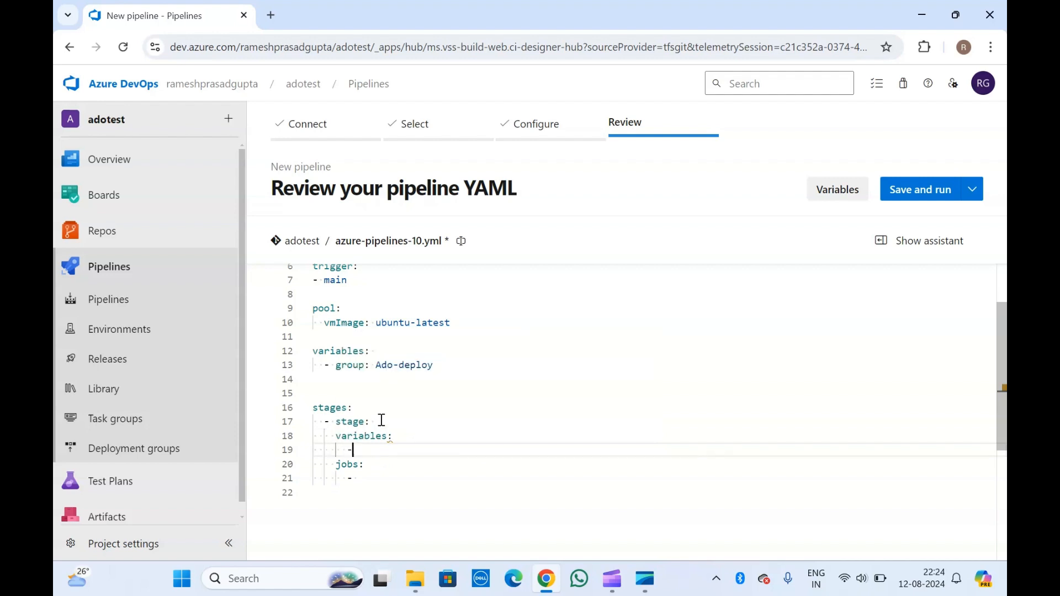
pyautogui.write('-')
pyautogui.press('Return')
# Step: Highlight the pipeline-level and stage-level Ado-deploy references and the whole stages block
pyautogui.moveTo(375, 365); pyautogui.dragTo(436, 364)
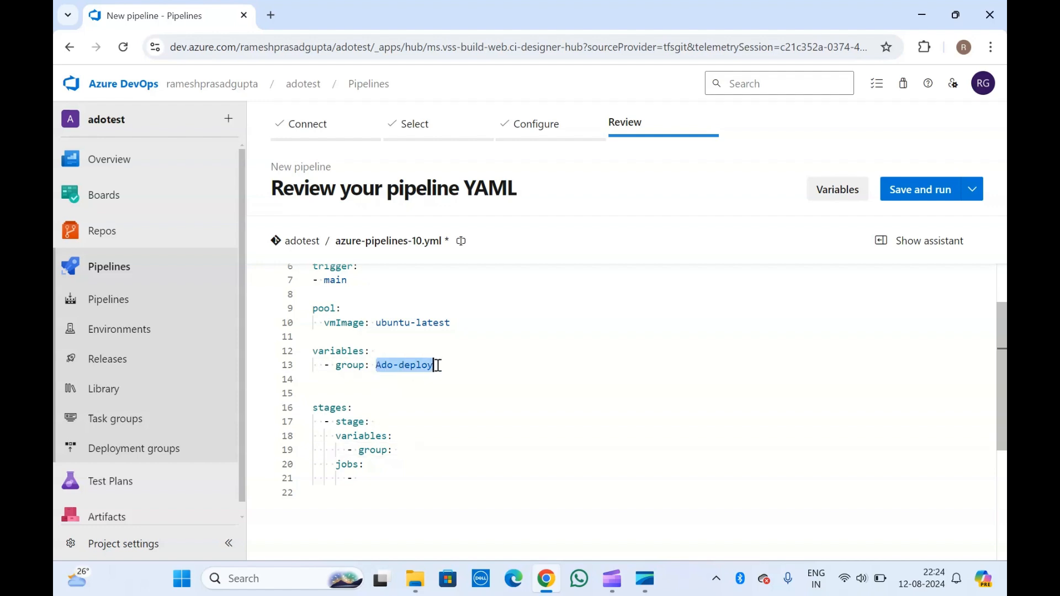
pyautogui.click(401, 452)
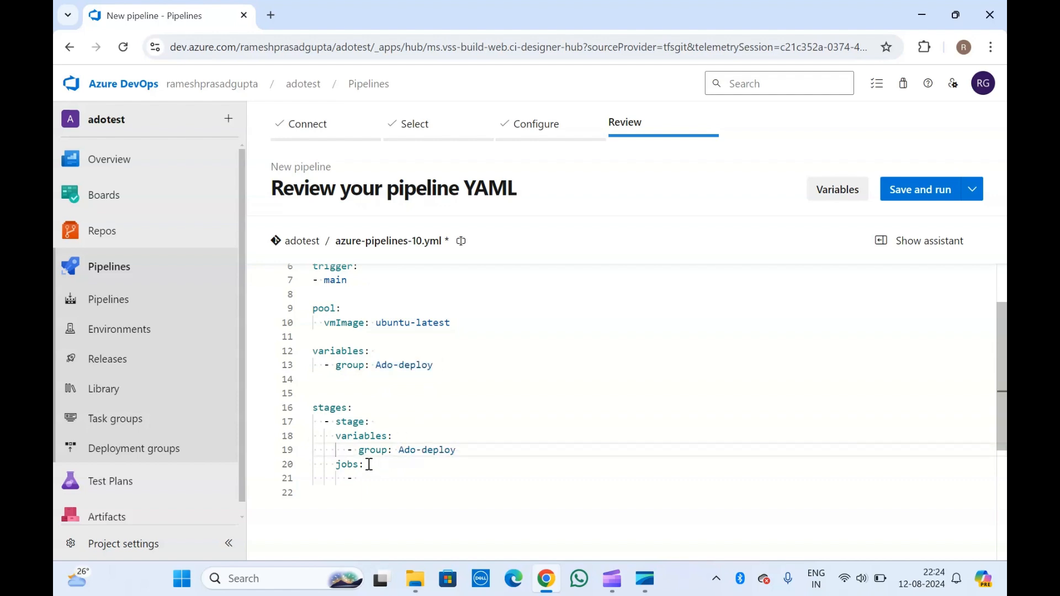
pyautogui.press('Down')
pyautogui.press('Down')
pyautogui.moveTo(463, 450); pyautogui.dragTo(380, 466)
pyautogui.click(337, 421)
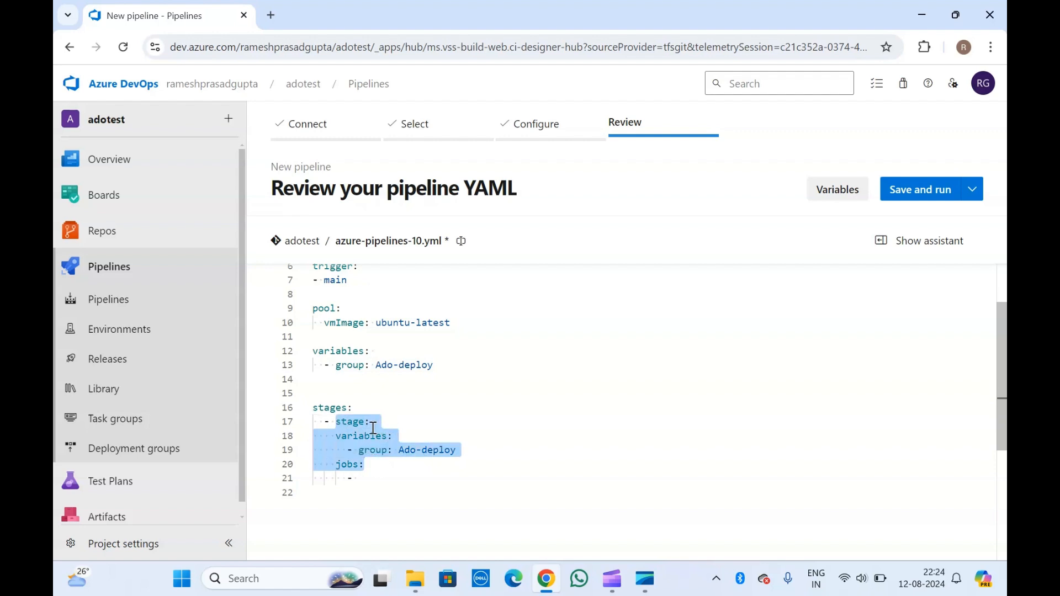
pyautogui.click(370, 423)
pyautogui.click(365, 473)
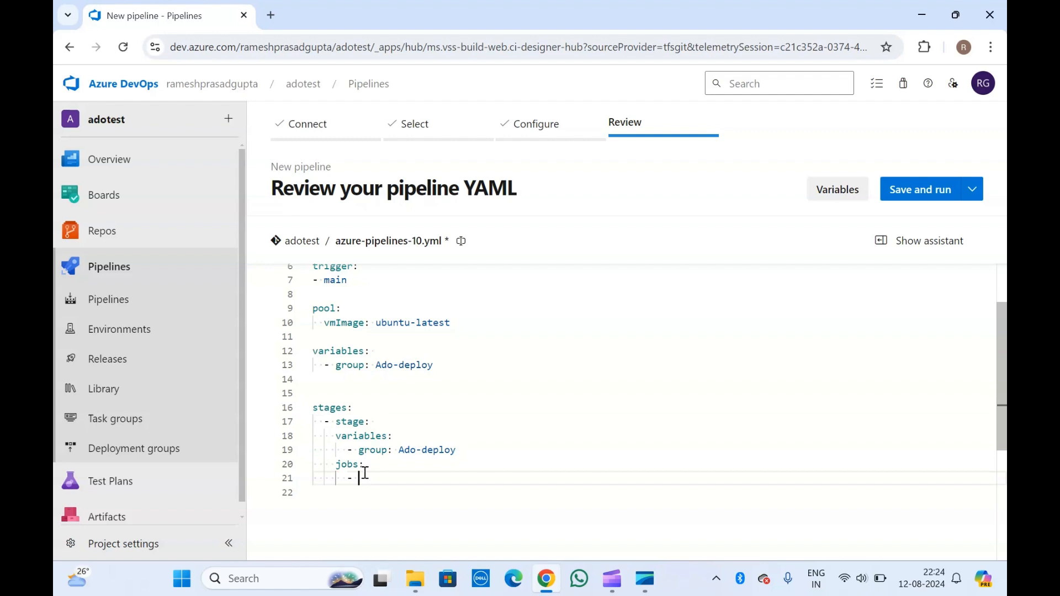
pyautogui.moveTo(364, 473); pyautogui.dragTo(310, 413)
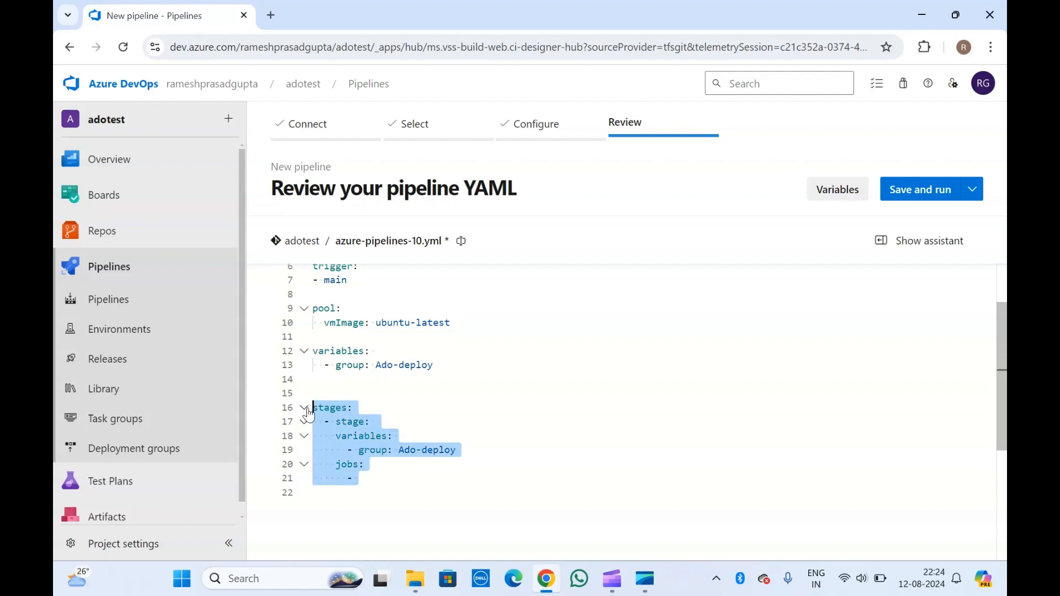
# Step: Scroll through the finished YAML, then go to the Releases pipelines page
pyautogui.click(396, 405)
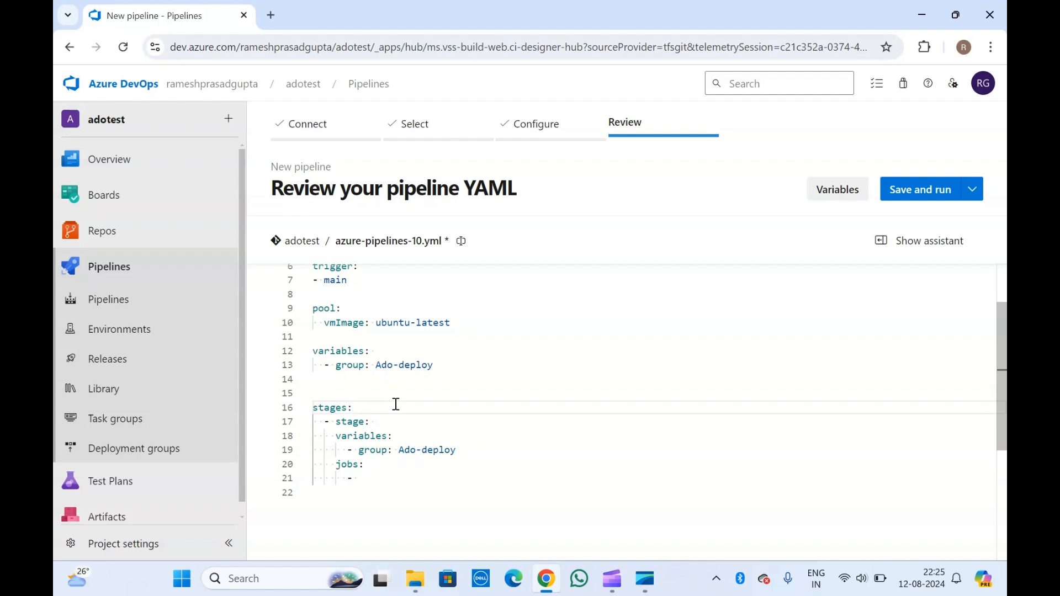
pyautogui.scroll(-2, 395, 404)
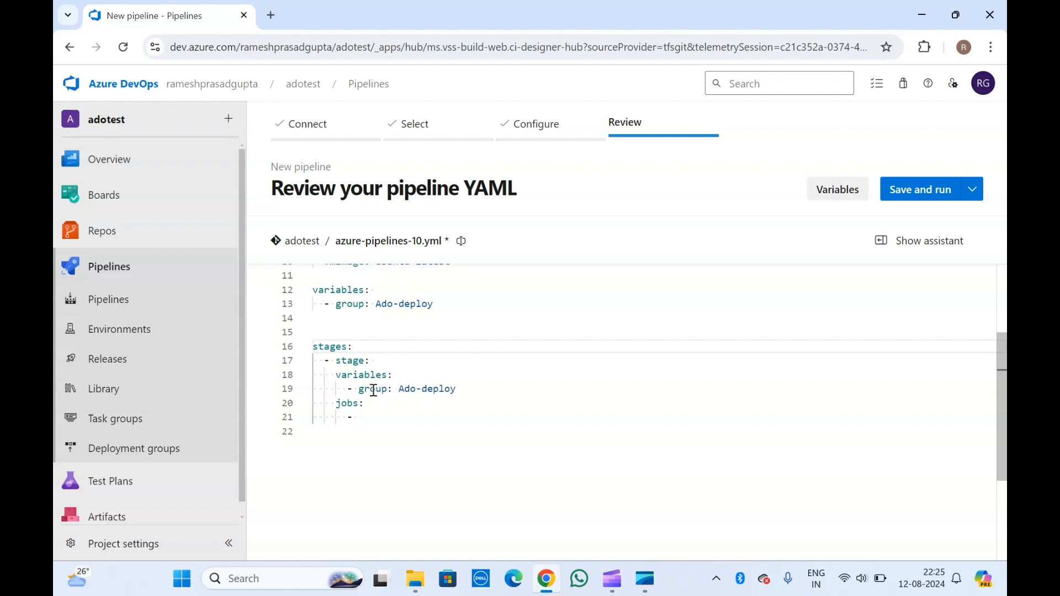
pyautogui.click(335, 326)
pyautogui.scroll(3, 335, 326)
pyautogui.scroll(-1, 335, 326)
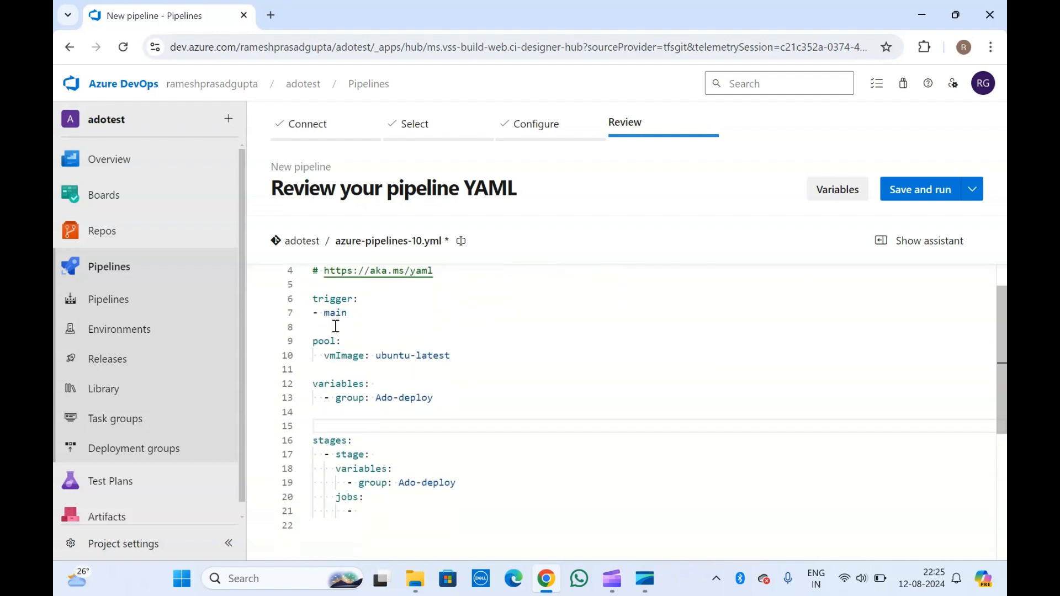
pyautogui.scroll(-1, 336, 326)
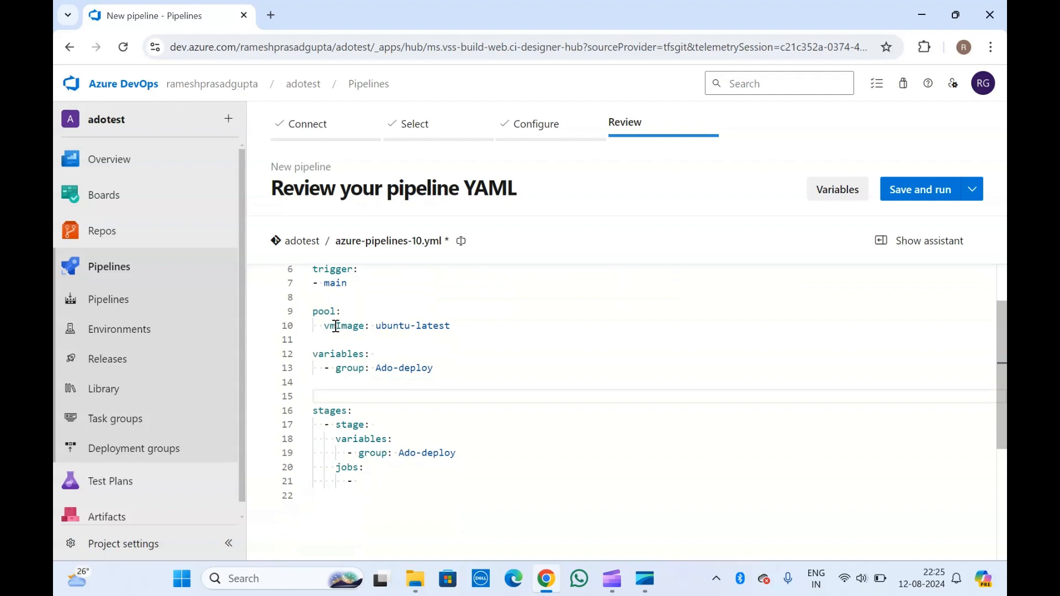
pyautogui.scroll(2, 336, 326)
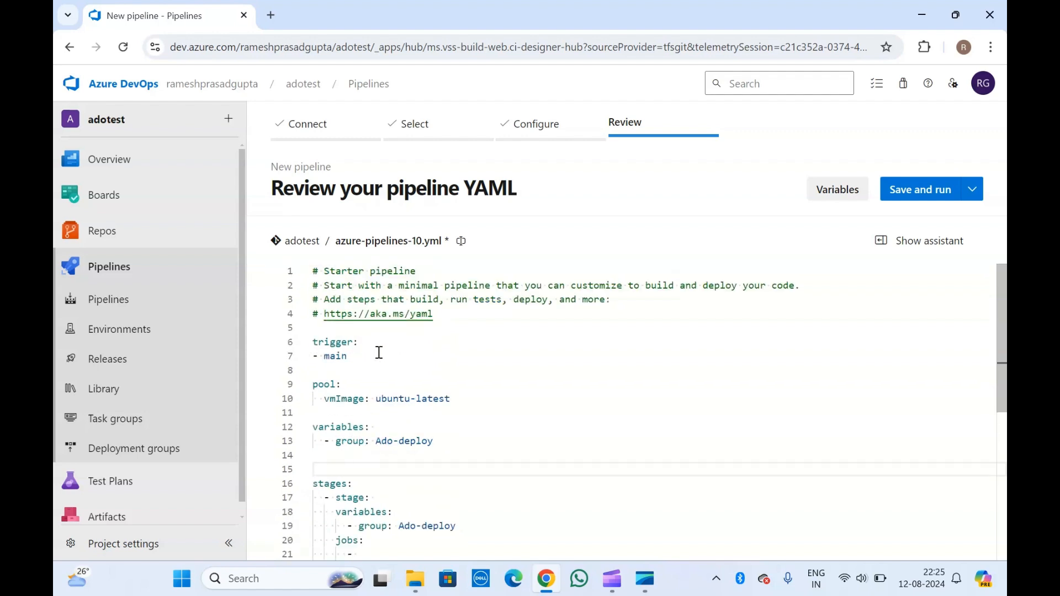
pyautogui.click(120, 362)
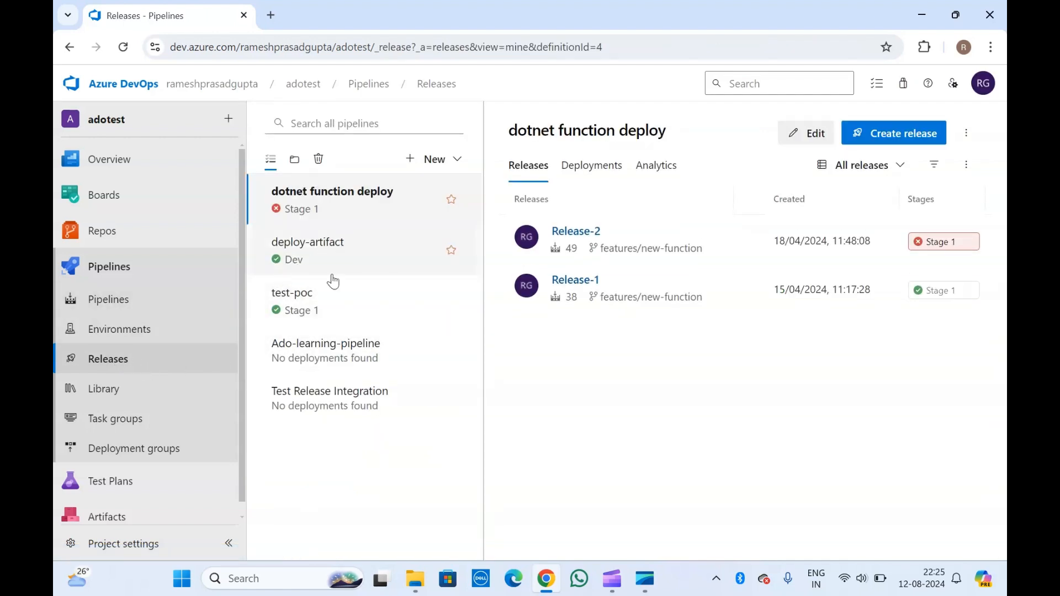
# Step: Edit the test-poc release and add a Download secure file task to Stage 1's agent job
pyautogui.click(343, 307)
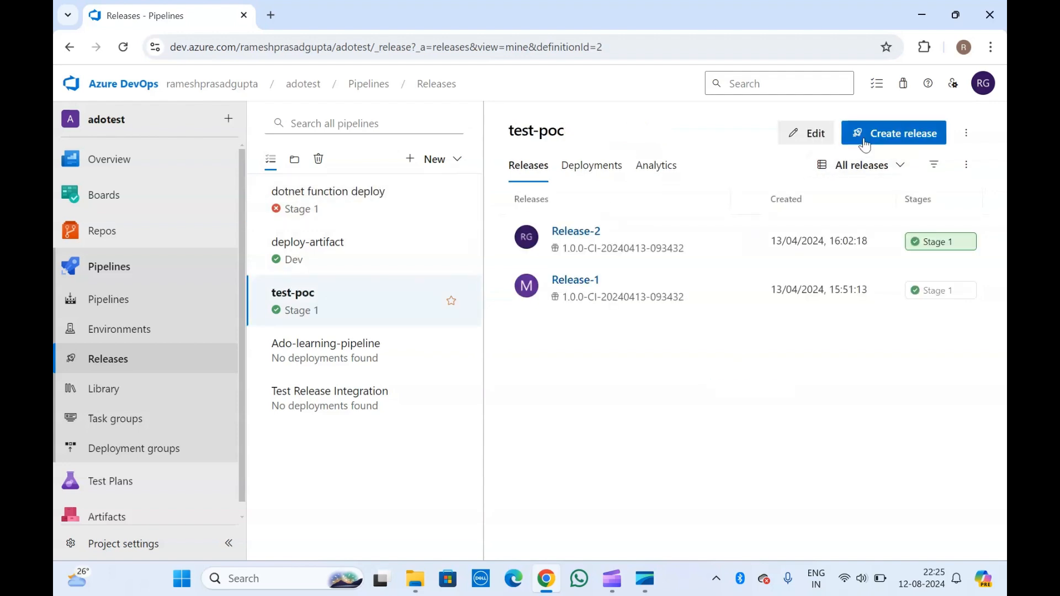
pyautogui.click(806, 133)
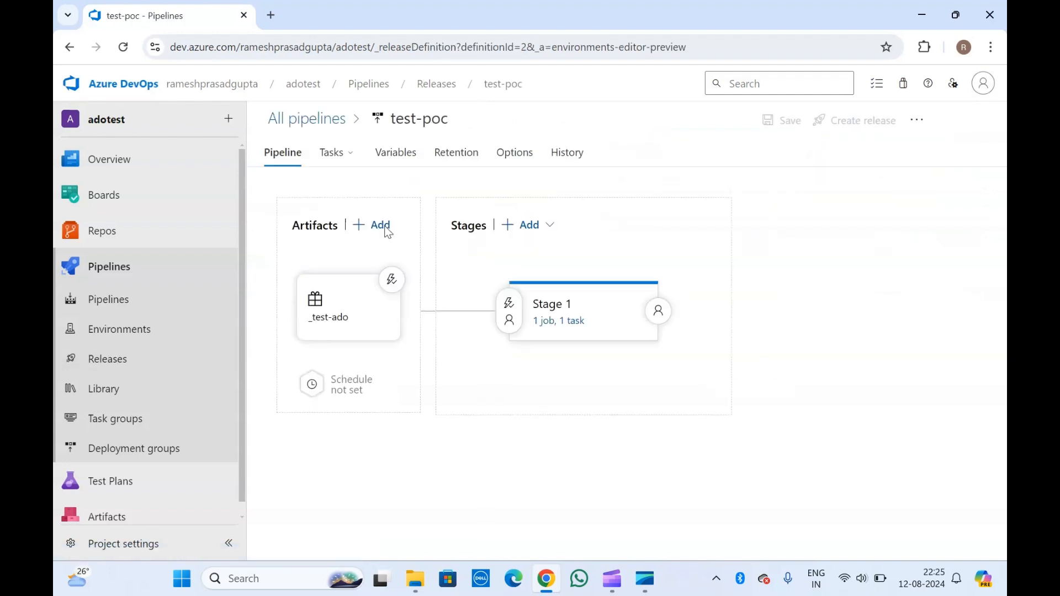
pyautogui.click(555, 319)
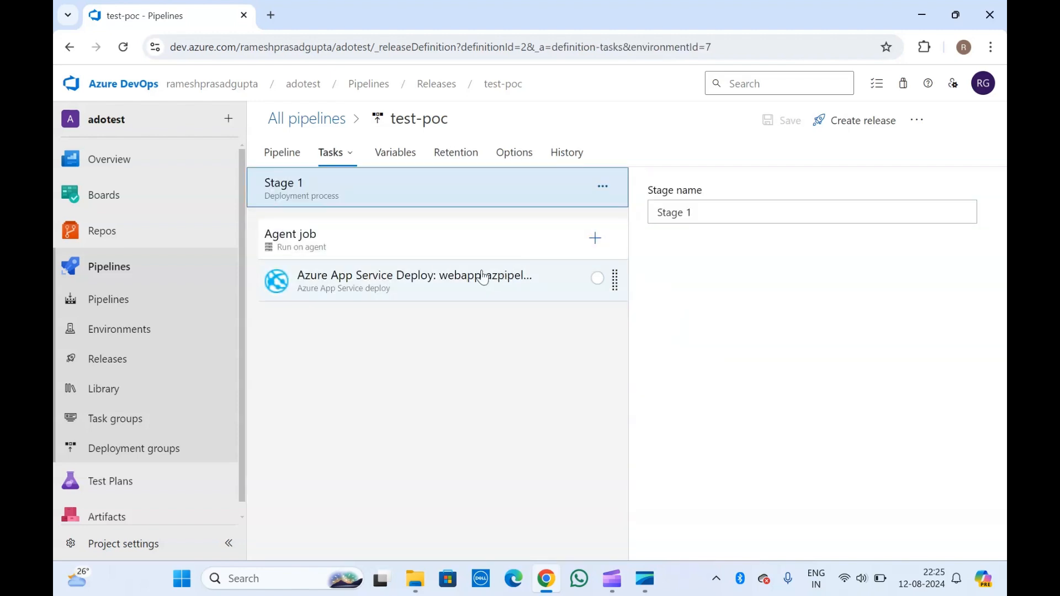
pyautogui.click(595, 238)
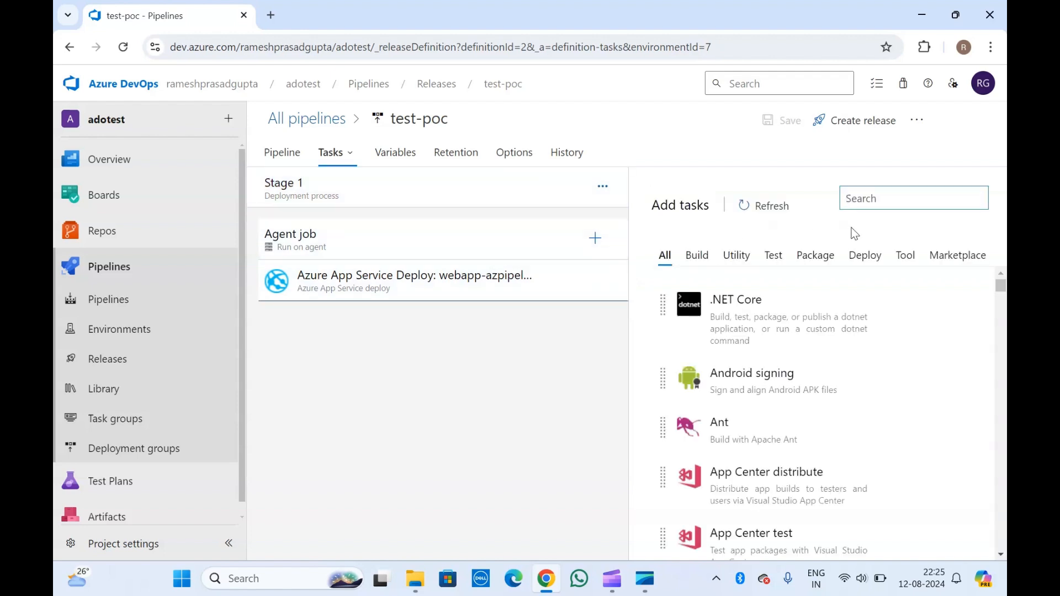
pyautogui.write('secure')
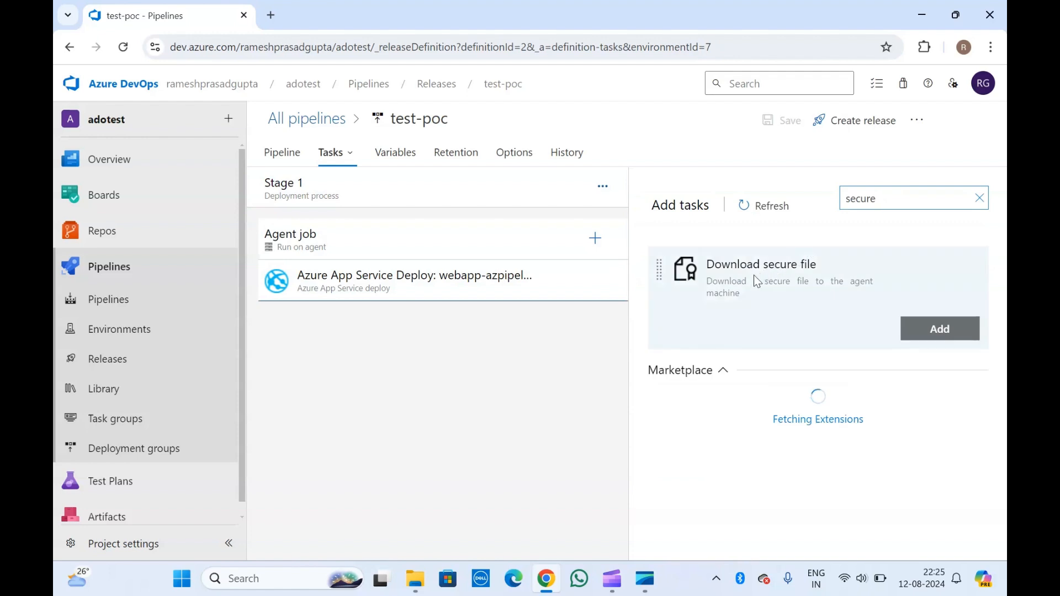
pyautogui.click(757, 281)
pyautogui.click(939, 328)
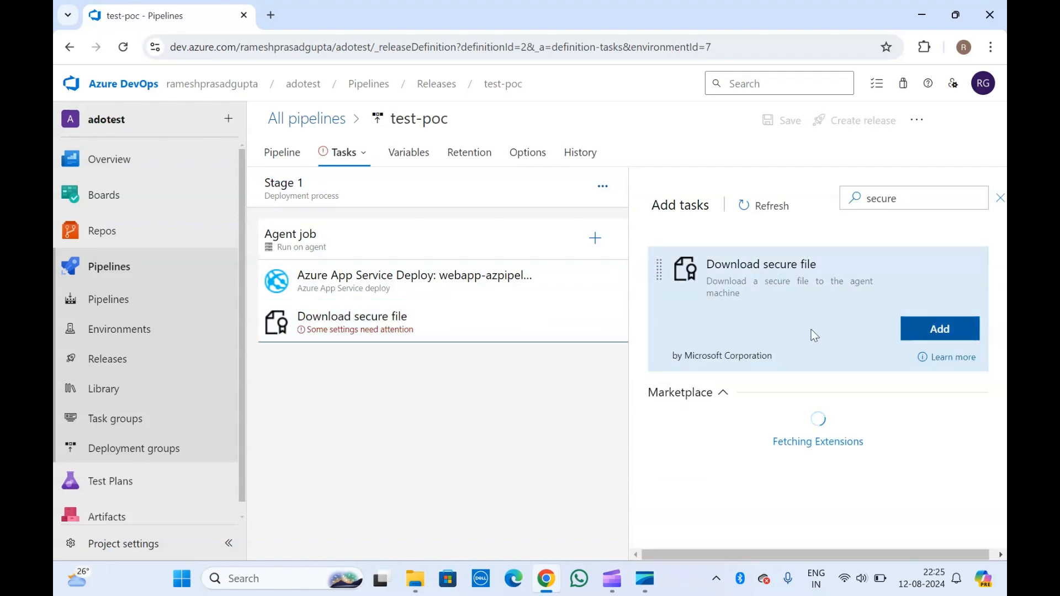
# Step: Open the Download secure file task settings and browse the Secure File options, leaving it unset
pyautogui.click(464, 319)
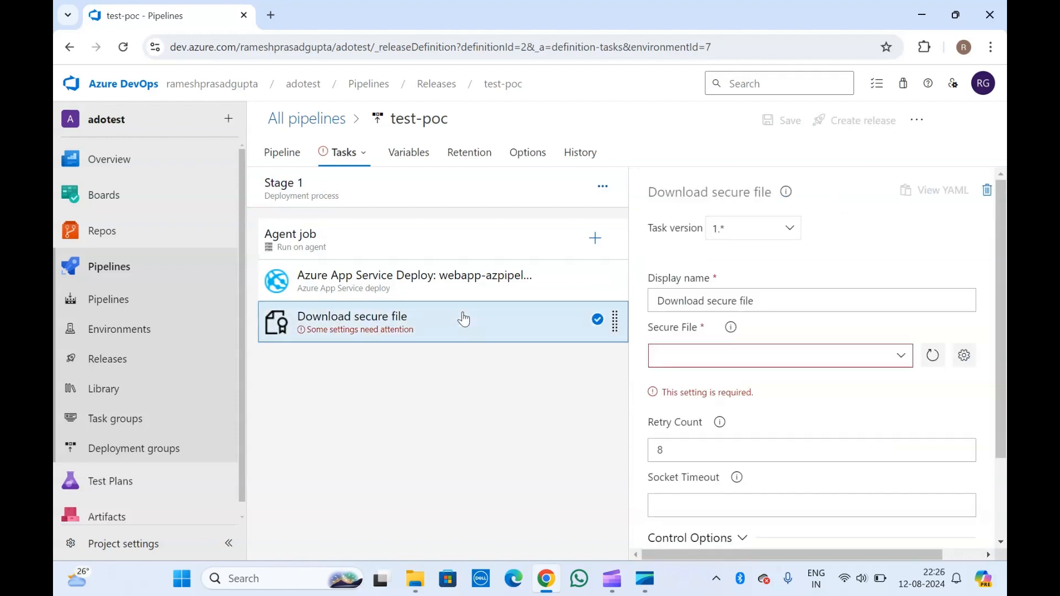
pyautogui.click(906, 360)
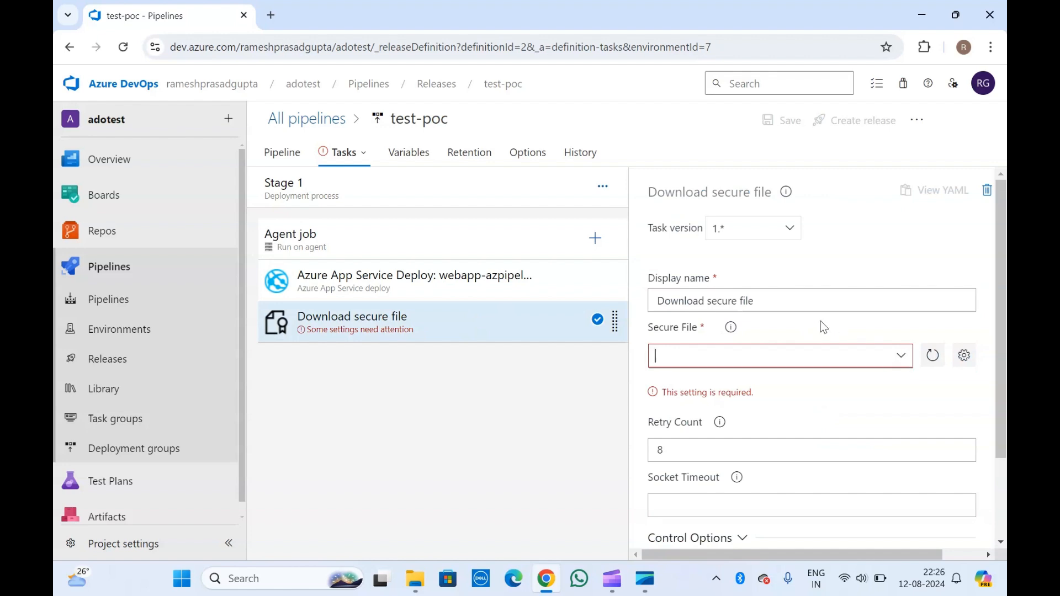
pyautogui.scroll(-2, 820, 323)
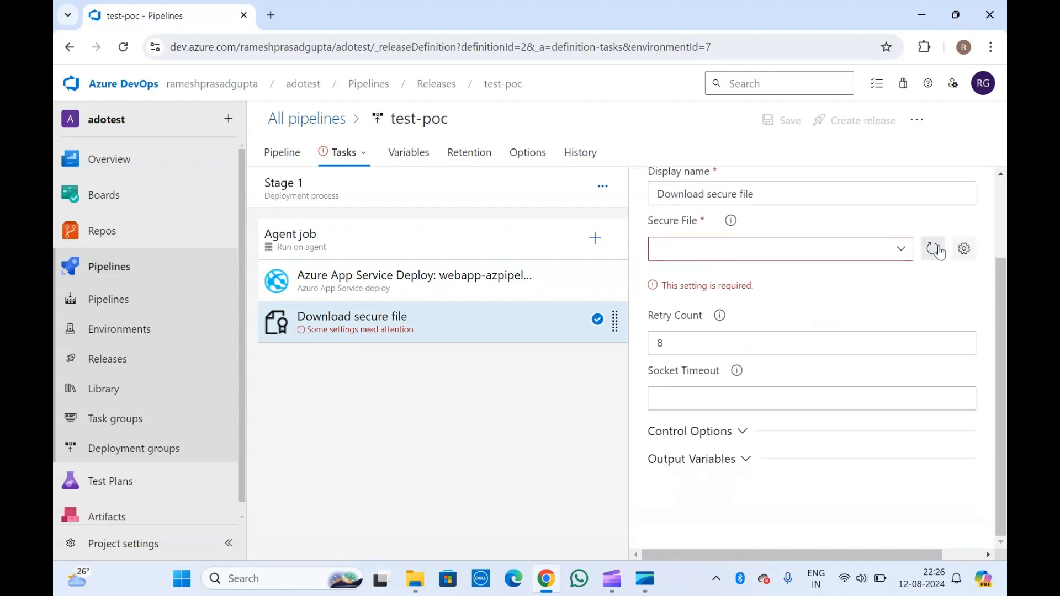
pyautogui.click(898, 250)
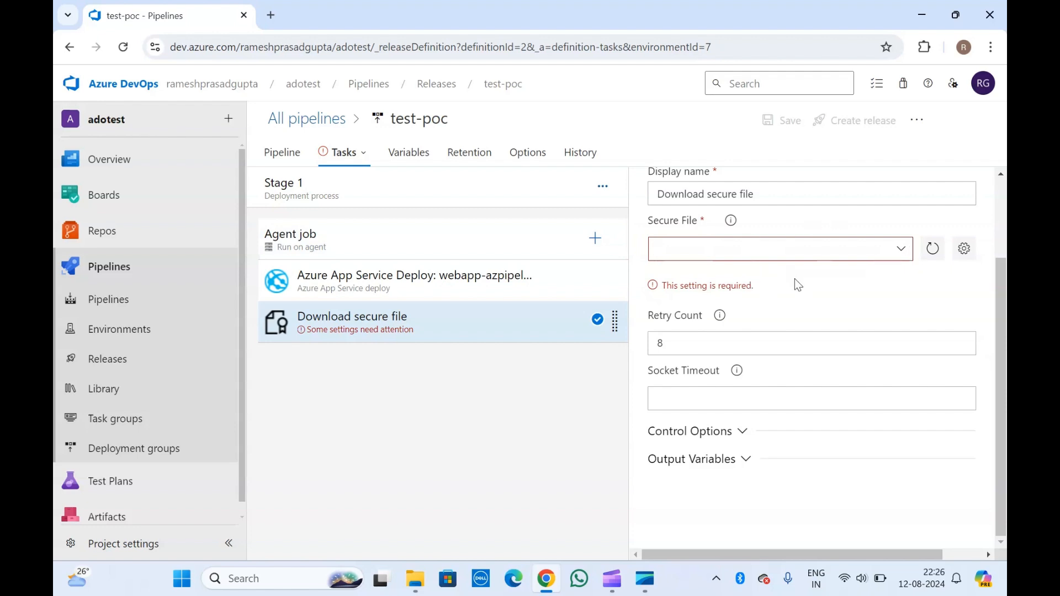
pyautogui.scroll(2, 798, 285)
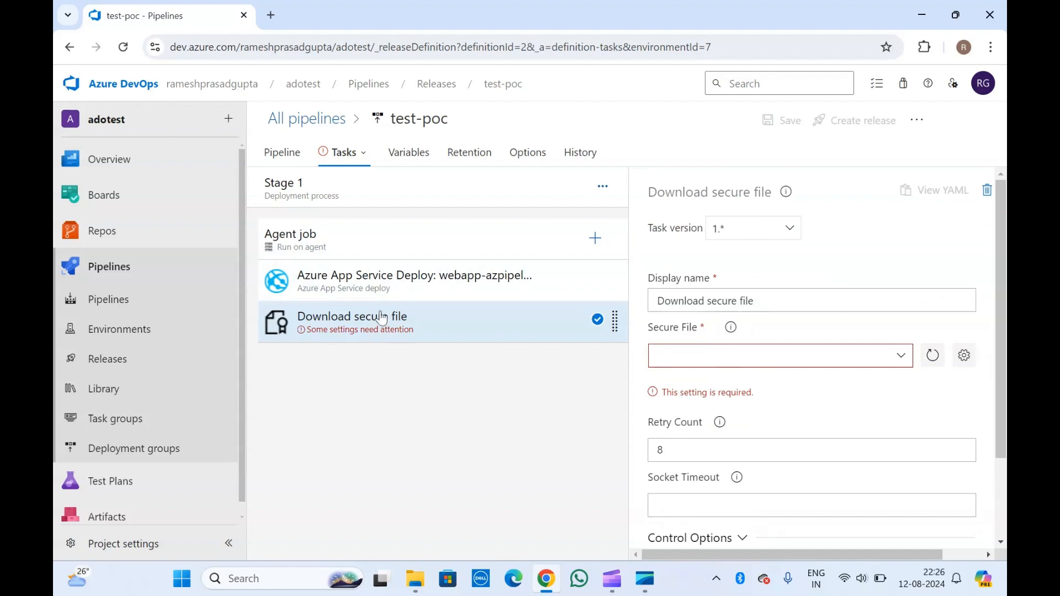
pyautogui.click(373, 282)
pyautogui.click(379, 326)
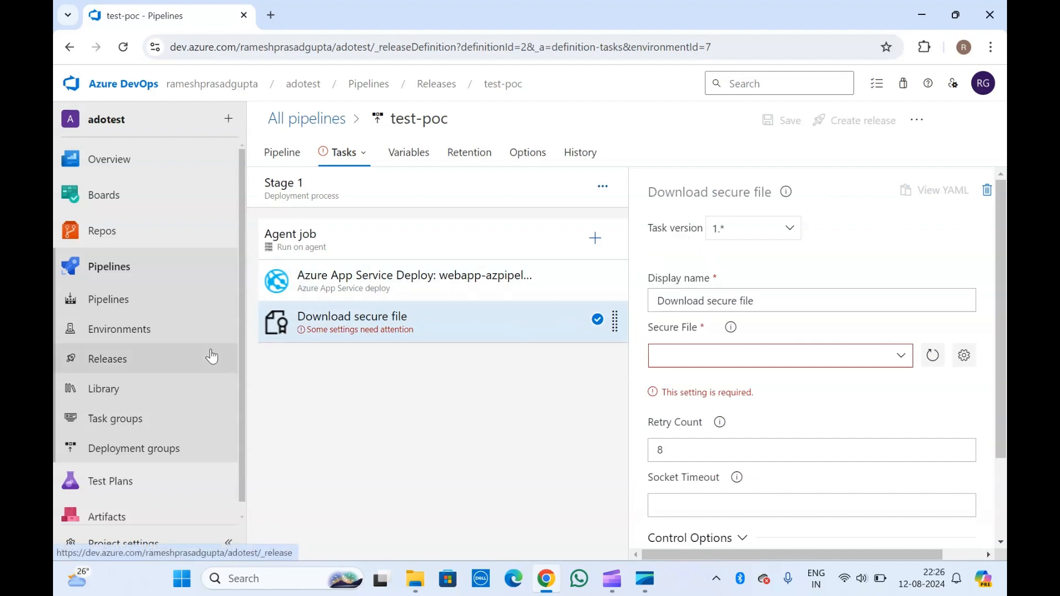
# Step: Discard the release edits for the Library, view the empty Secure files, then return to Variable groups
pyautogui.click(137, 390)
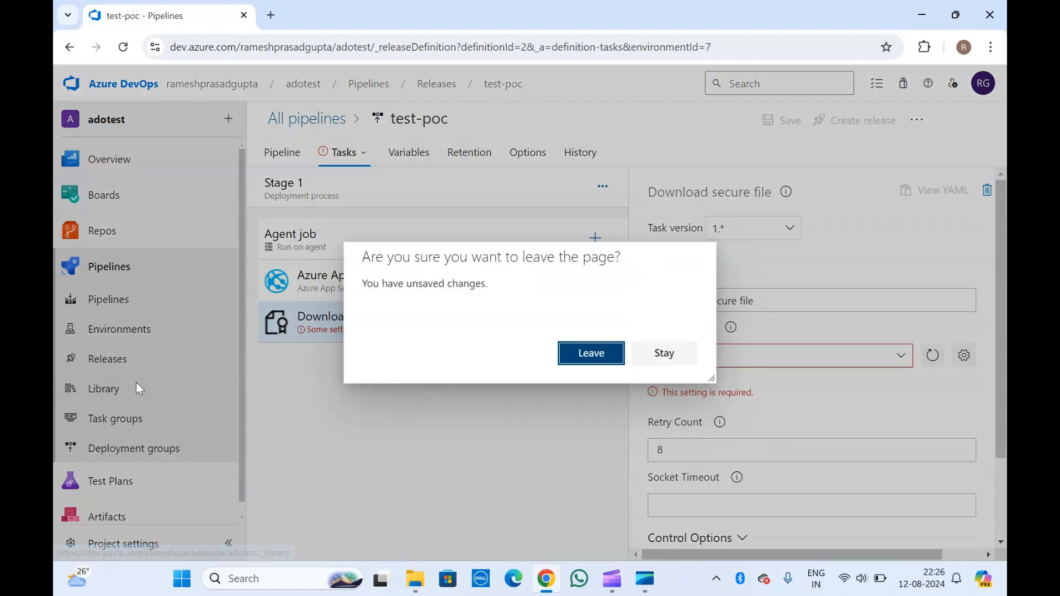
pyautogui.click(592, 353)
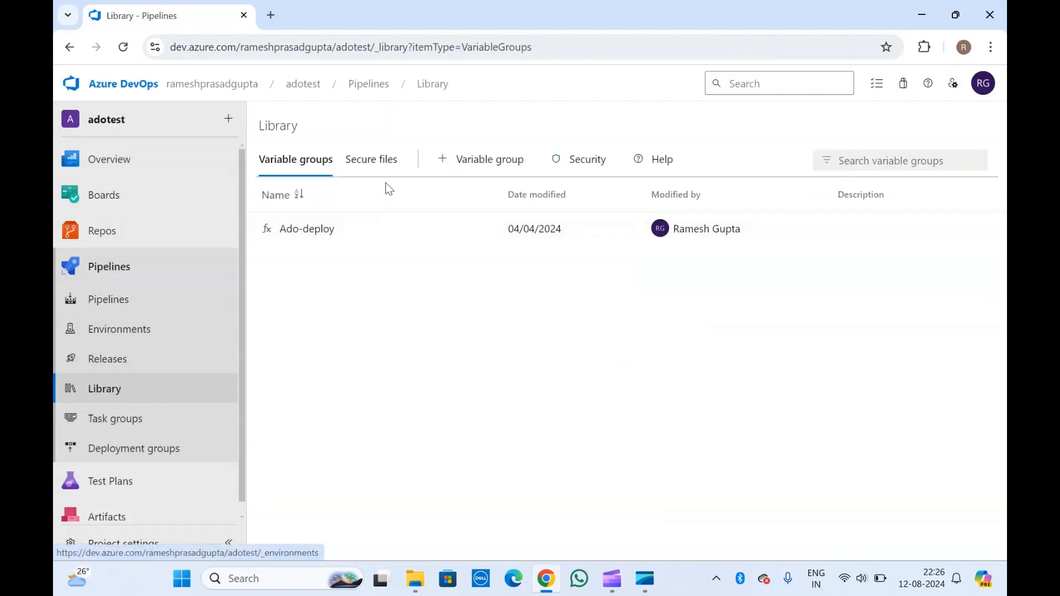
pyautogui.click(379, 163)
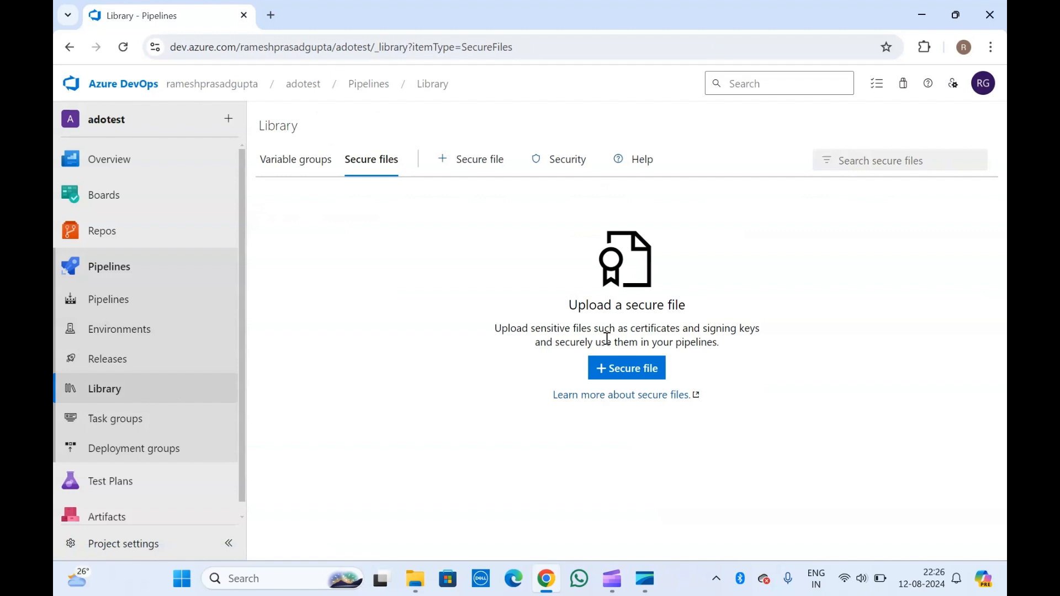
pyautogui.click(294, 165)
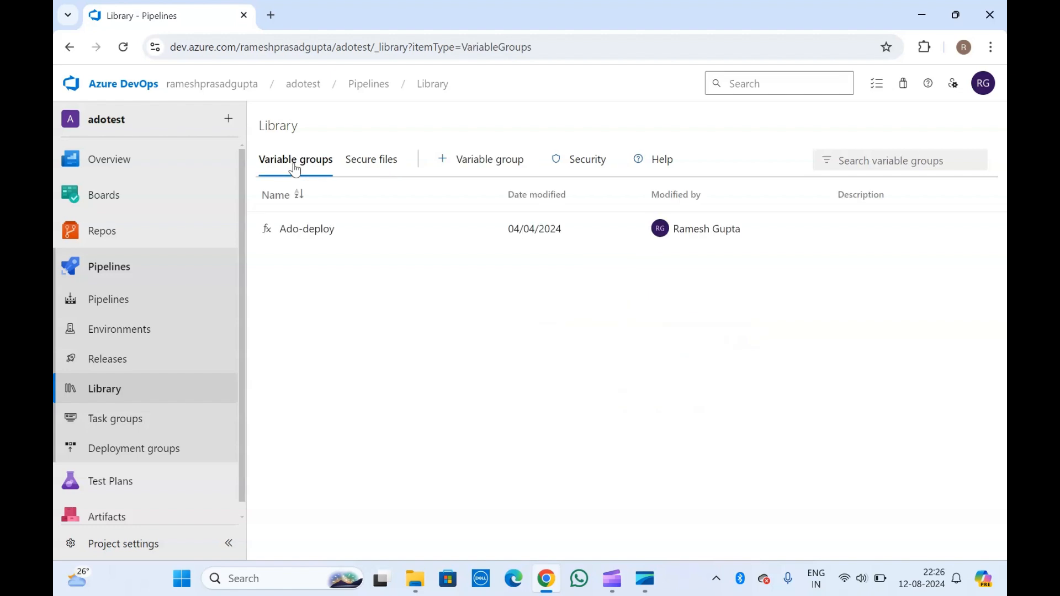